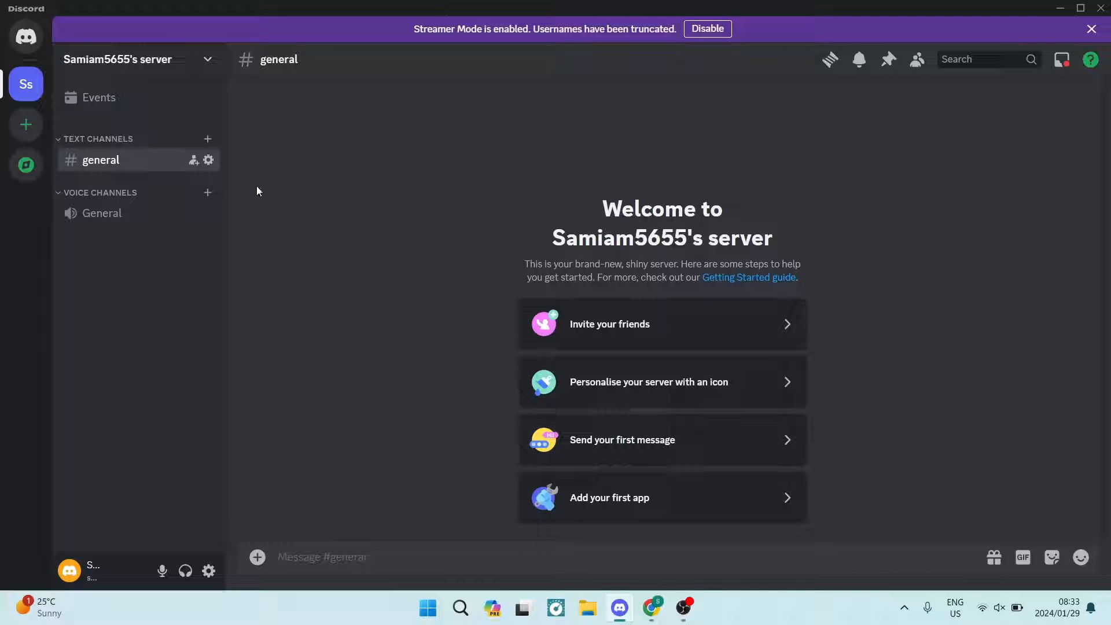
- Open the server's settings and start the Community Server setup
{"action": "left_click", "coordinate": [172, 61]}
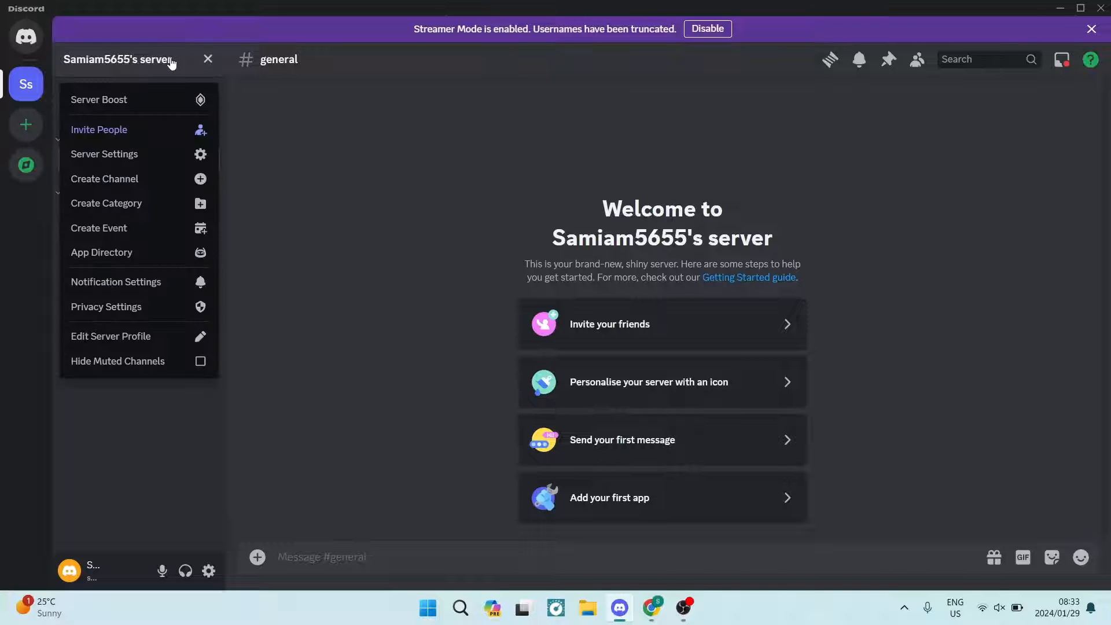
{"action": "left_click", "coordinate": [103, 155]}
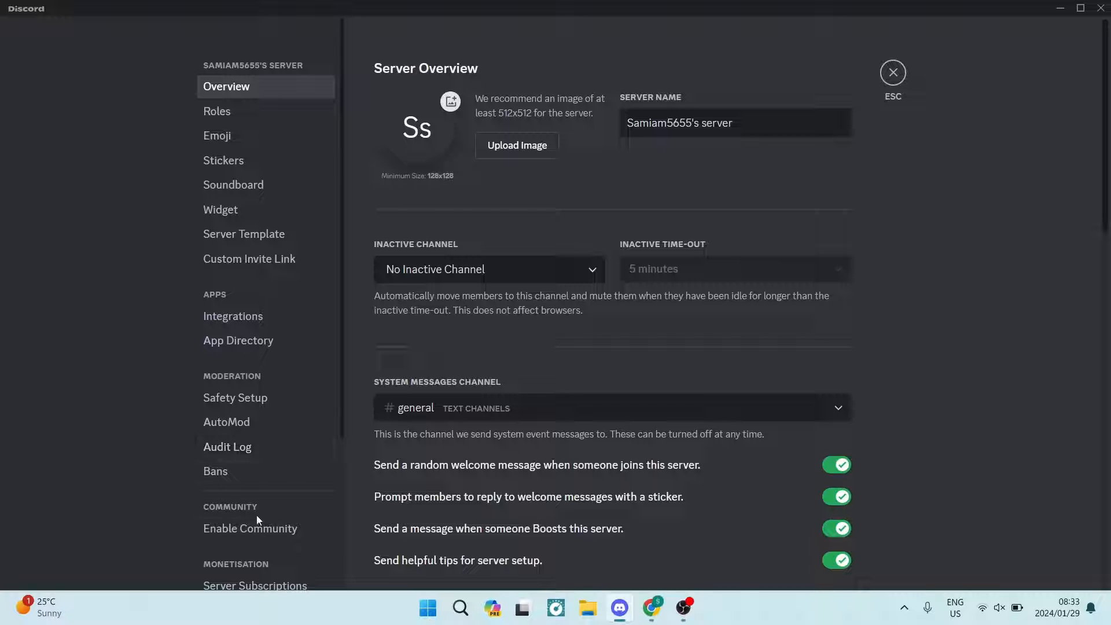
{"action": "scroll", "coordinate": [231, 521], "scroll_direction": "down", "scroll_amount": 4}
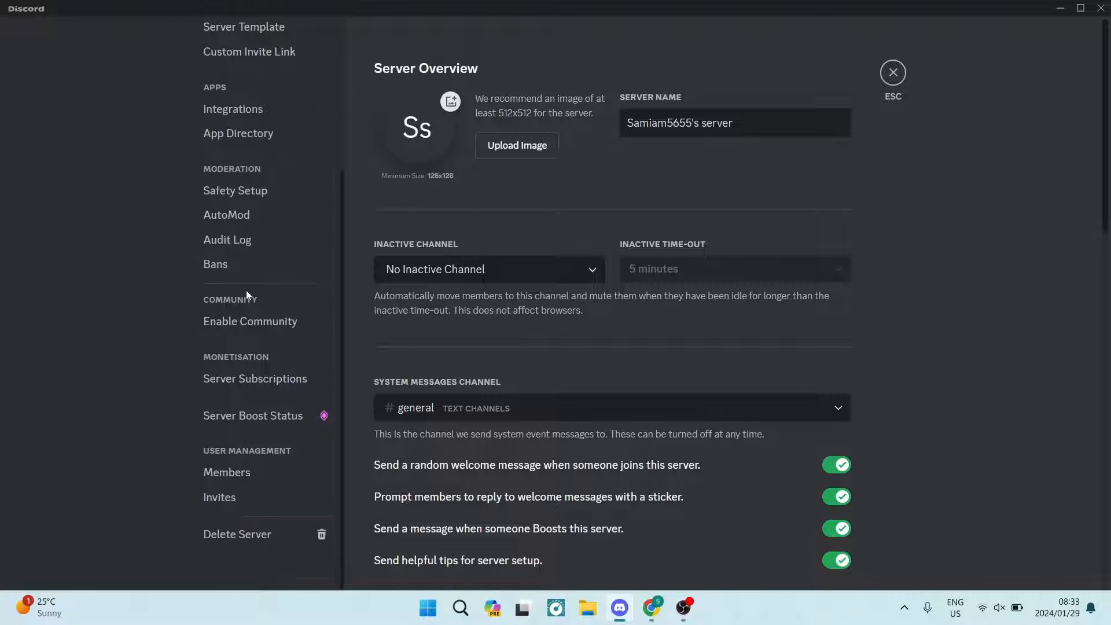
{"action": "left_click", "coordinate": [230, 327]}
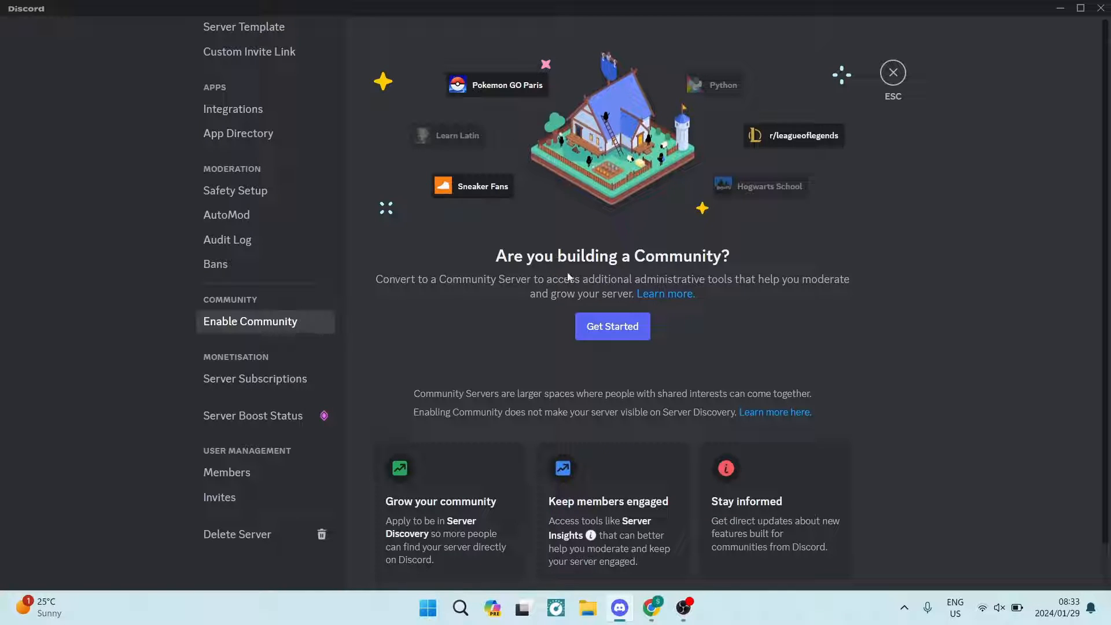
{"action": "left_click", "coordinate": [622, 332]}
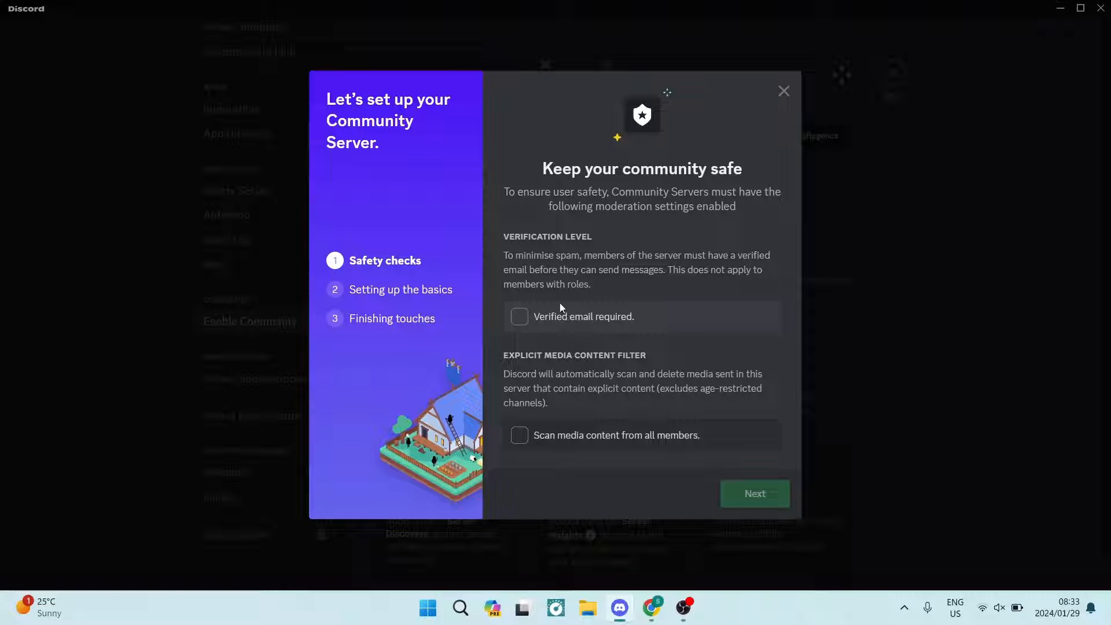
- Complete the safety checks by requiring a verified email and scanning media content from all members
{"action": "left_click", "coordinate": [522, 318]}
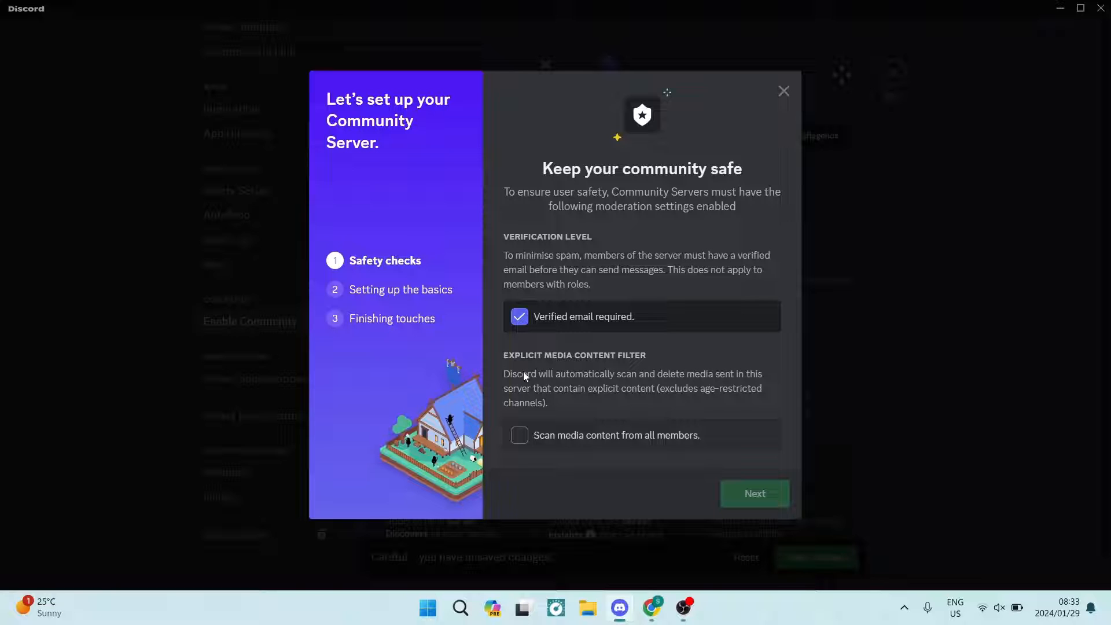
{"action": "left_click", "coordinate": [517, 440]}
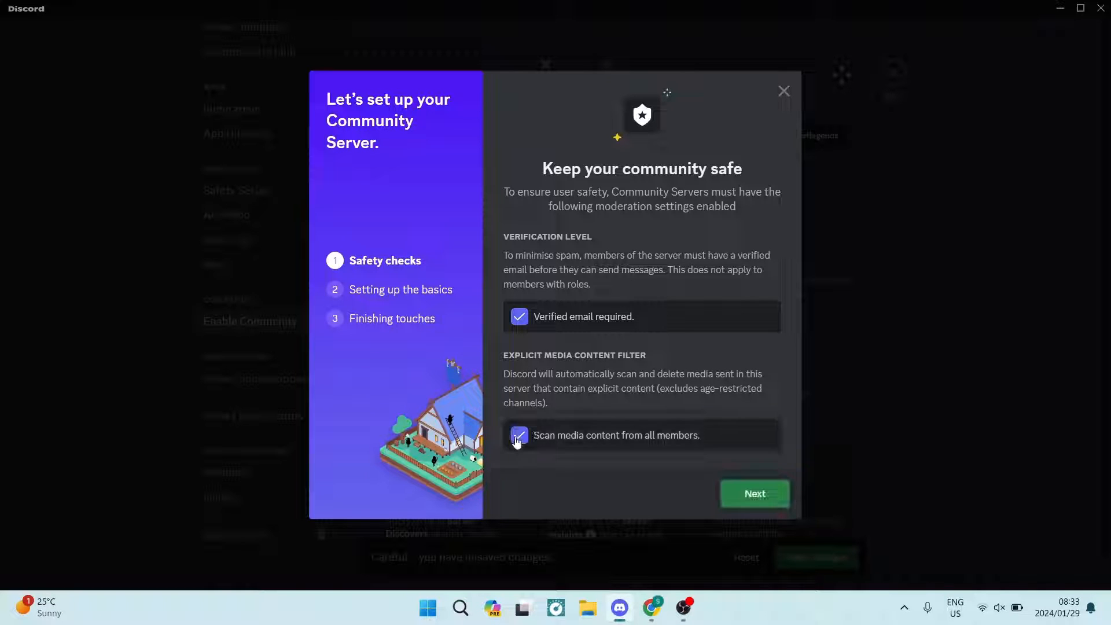
{"action": "left_click", "coordinate": [745, 495]}
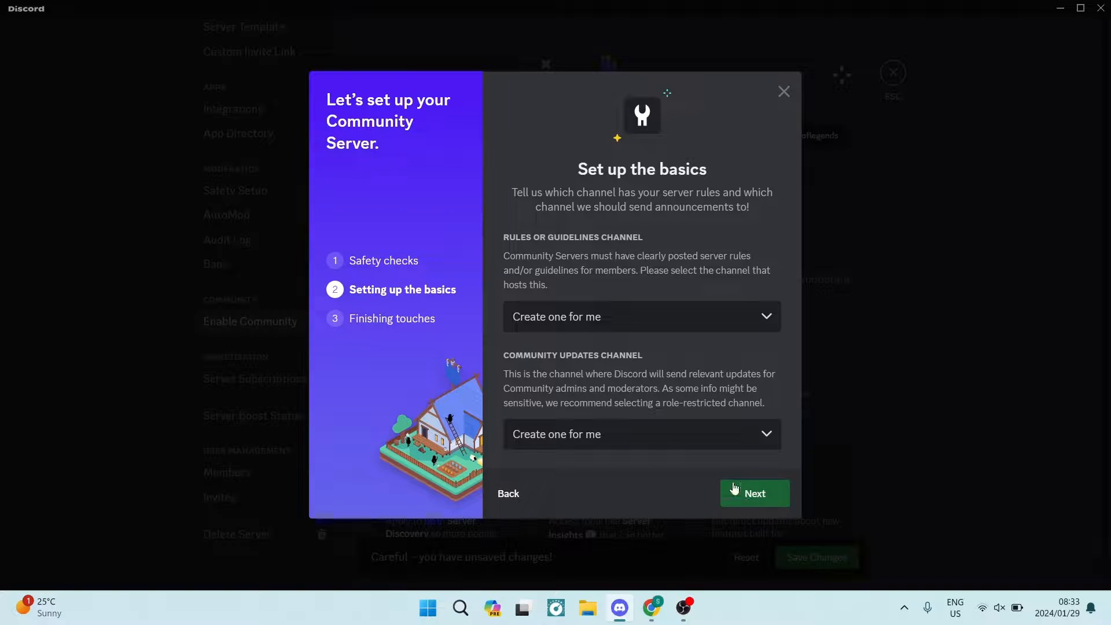
- Complete the basics with both the rules channel and the community updates channel set to "Create one for me"
{"action": "left_click", "coordinate": [677, 318]}
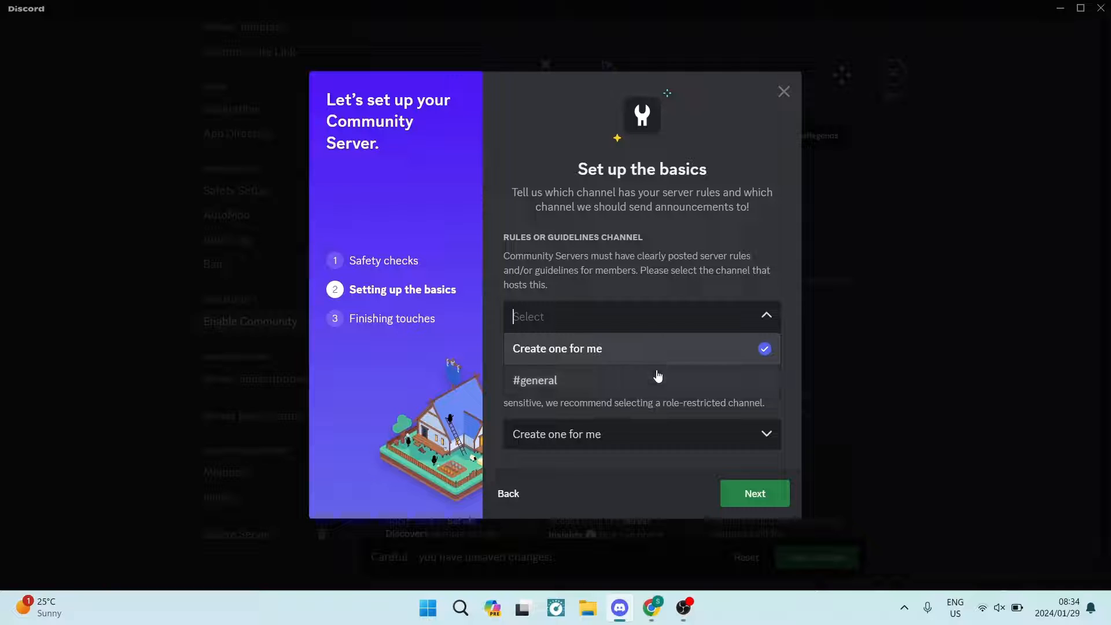
{"action": "left_click", "coordinate": [654, 349]}
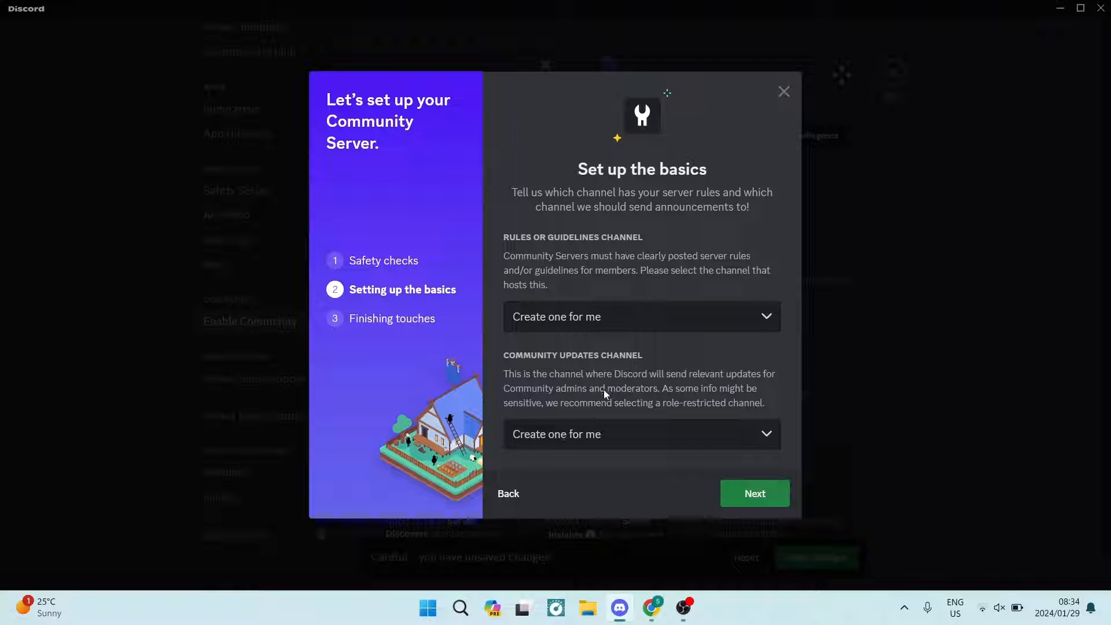
{"action": "left_click", "coordinate": [734, 500]}
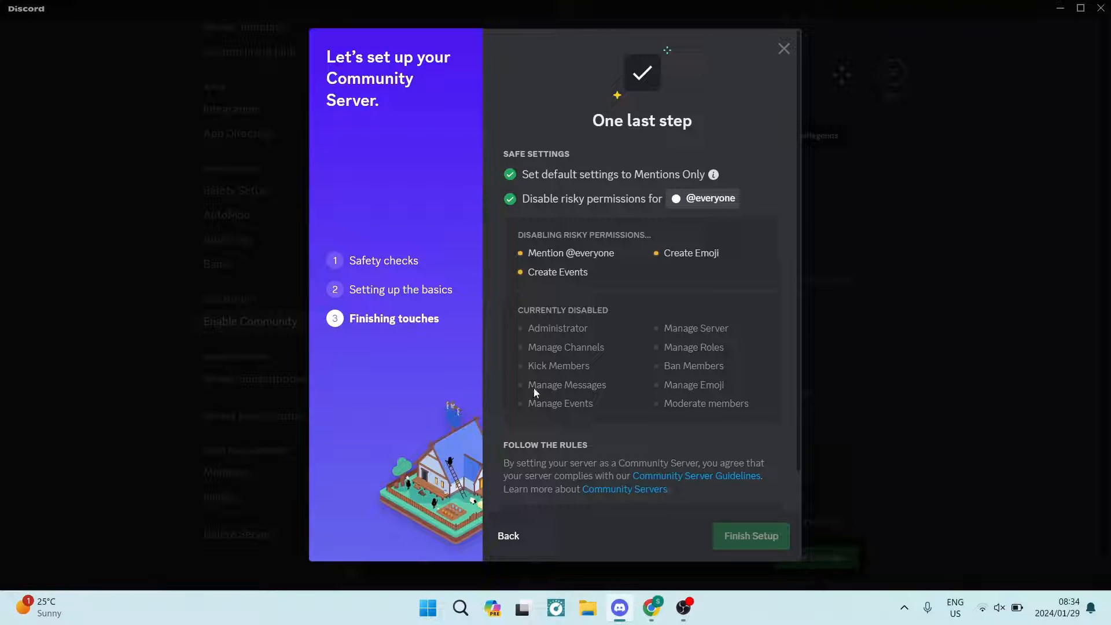
- Agree to the Community Server rules, finish the setup and leave the server settings
{"action": "scroll", "coordinate": [681, 506], "scroll_direction": "down", "scroll_amount": 1}
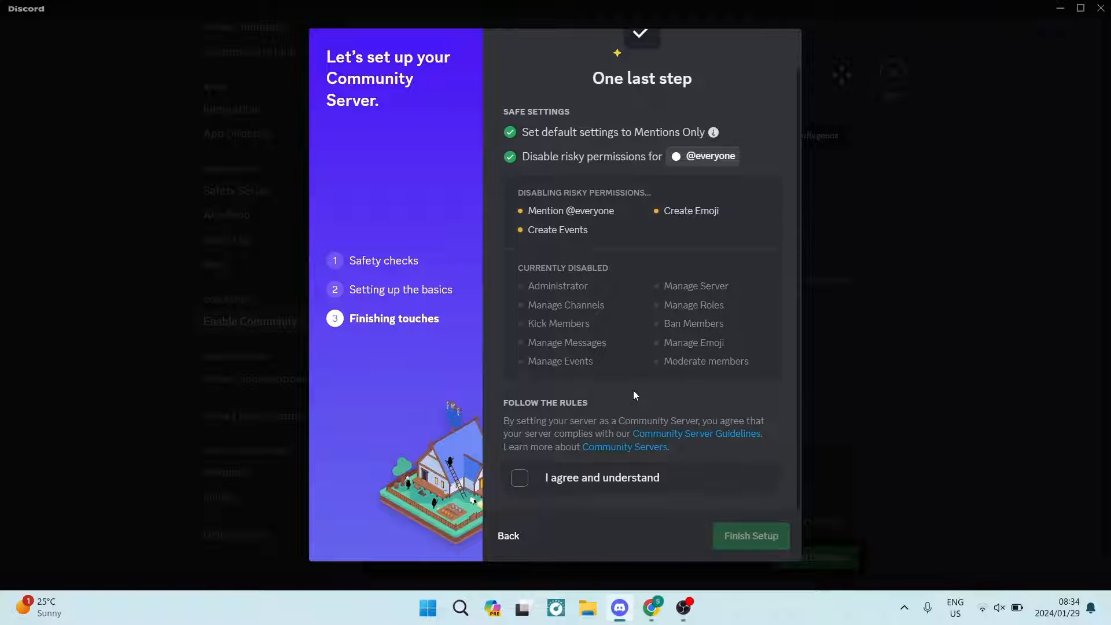
{"action": "left_click", "coordinate": [520, 480]}
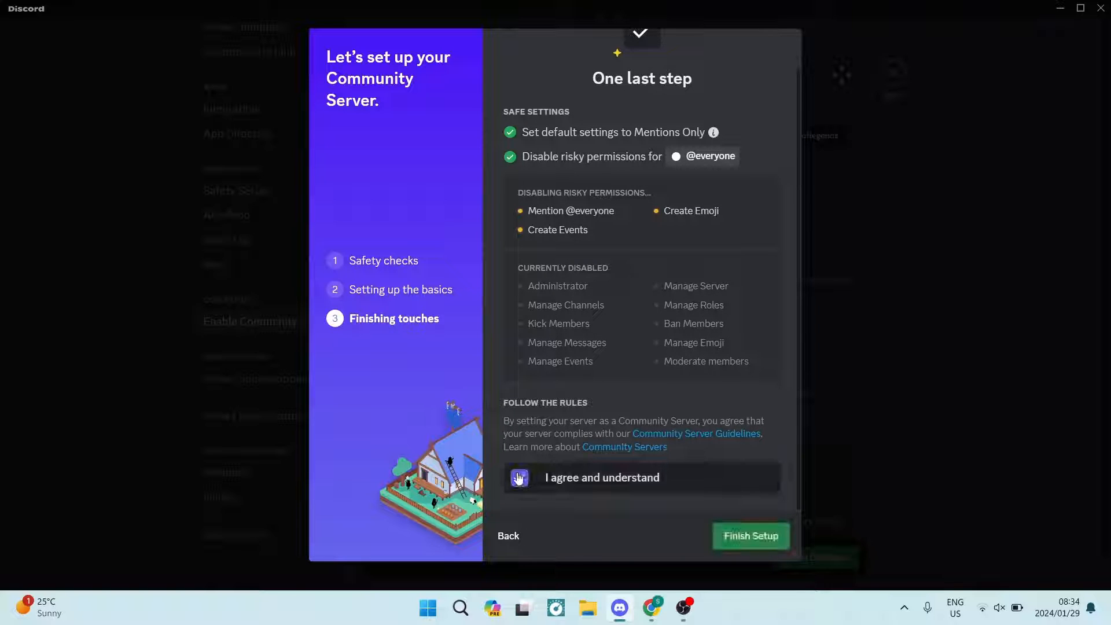
{"action": "left_click", "coordinate": [753, 540]}
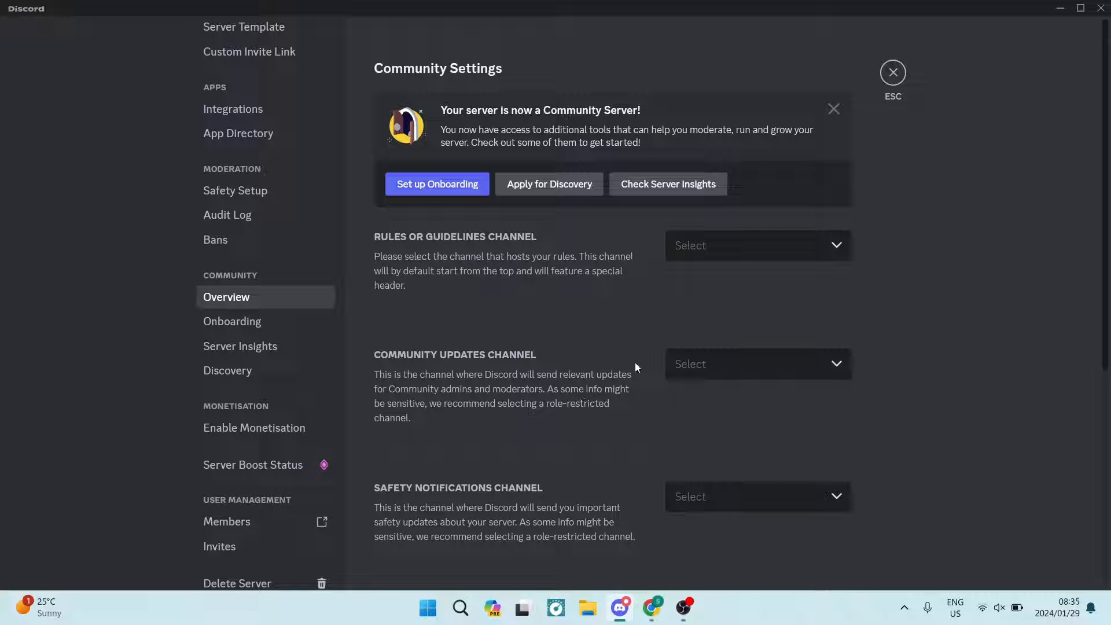
{"action": "left_click", "coordinate": [892, 73]}
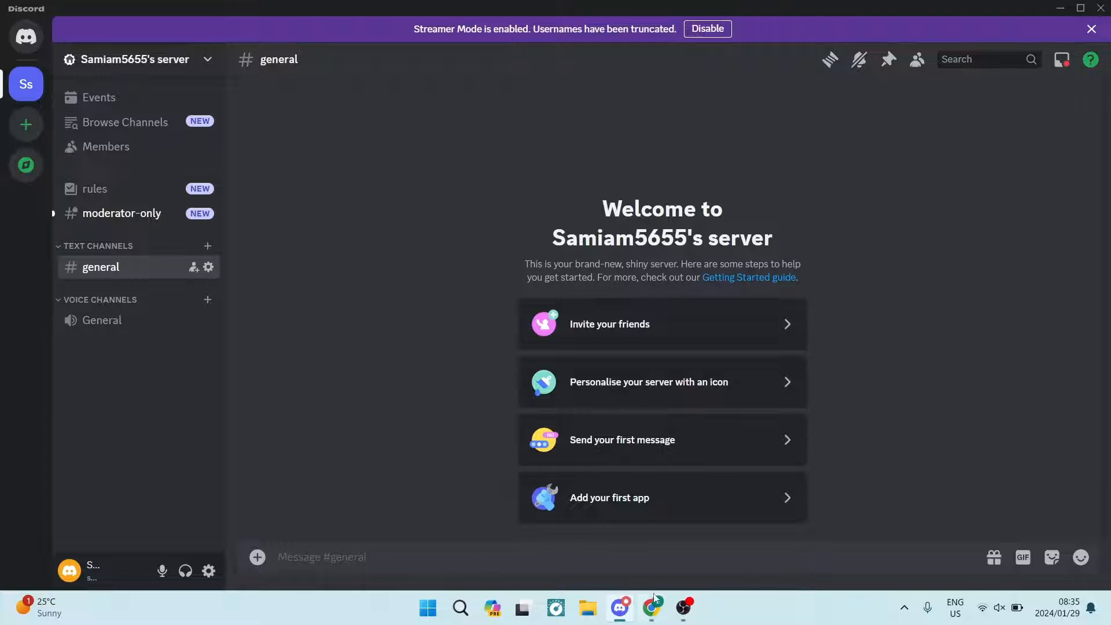
- Switch to Chrome, open the Discord Developer Portal from the search results and go to its Applications page
{"action": "left_click", "coordinate": [656, 612]}
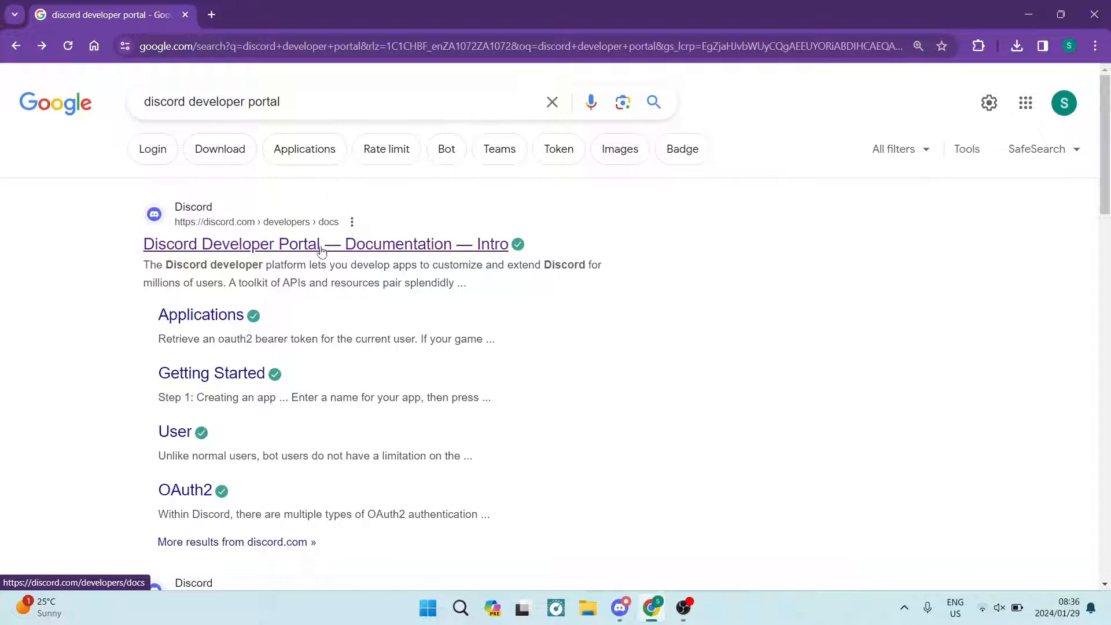
{"action": "left_click", "coordinate": [369, 244]}
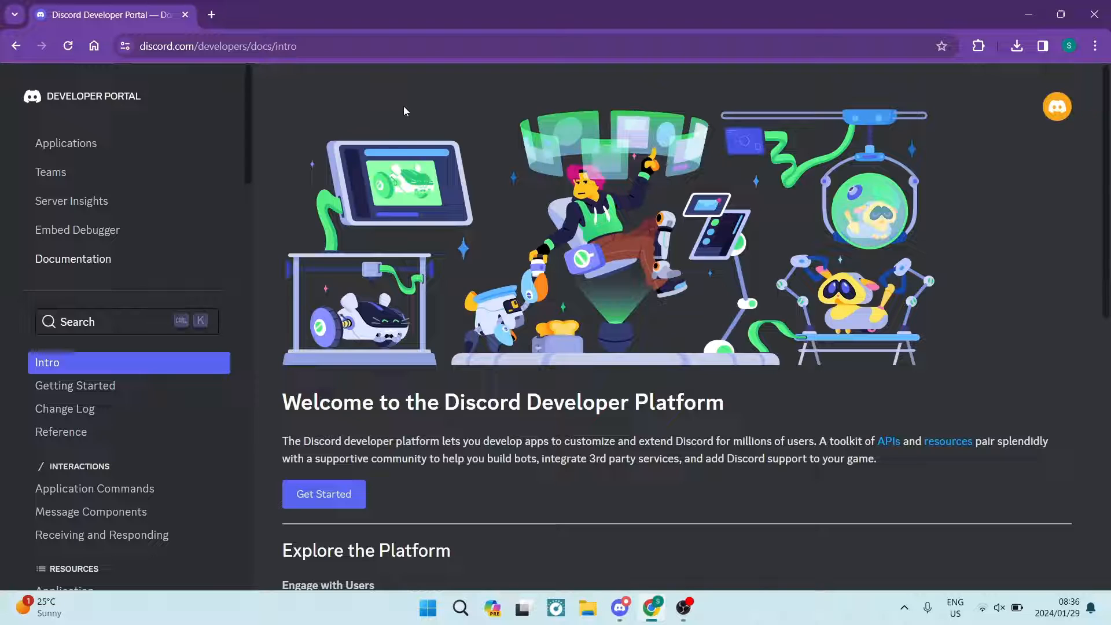
{"action": "left_click", "coordinate": [80, 149]}
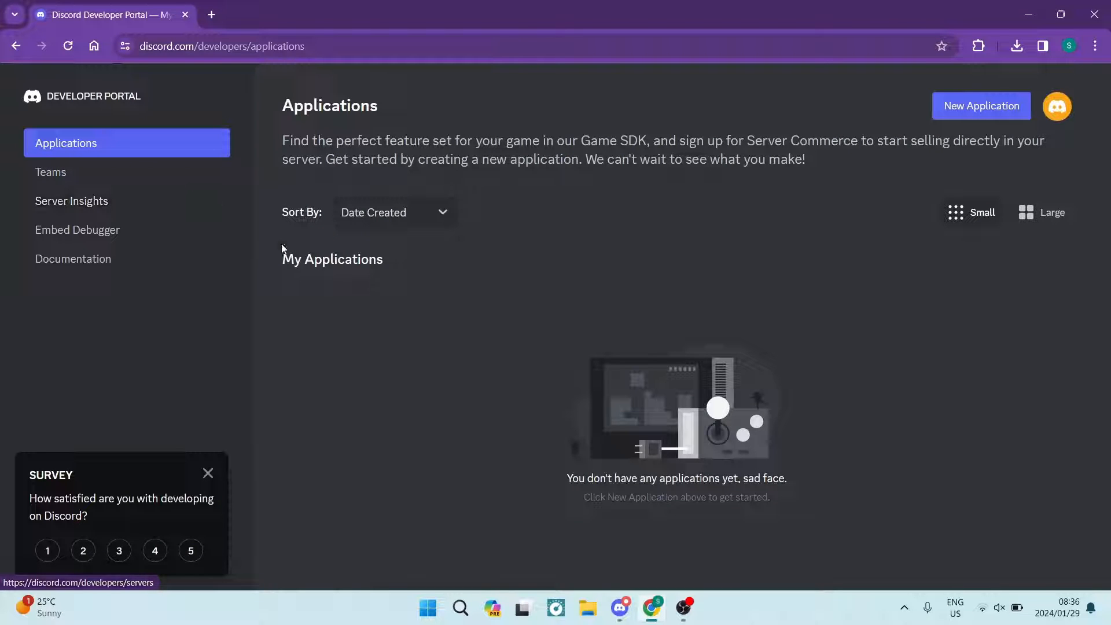
- Create a new application named MUSIC, accepting the developer terms of service
{"action": "left_click", "coordinate": [984, 106]}
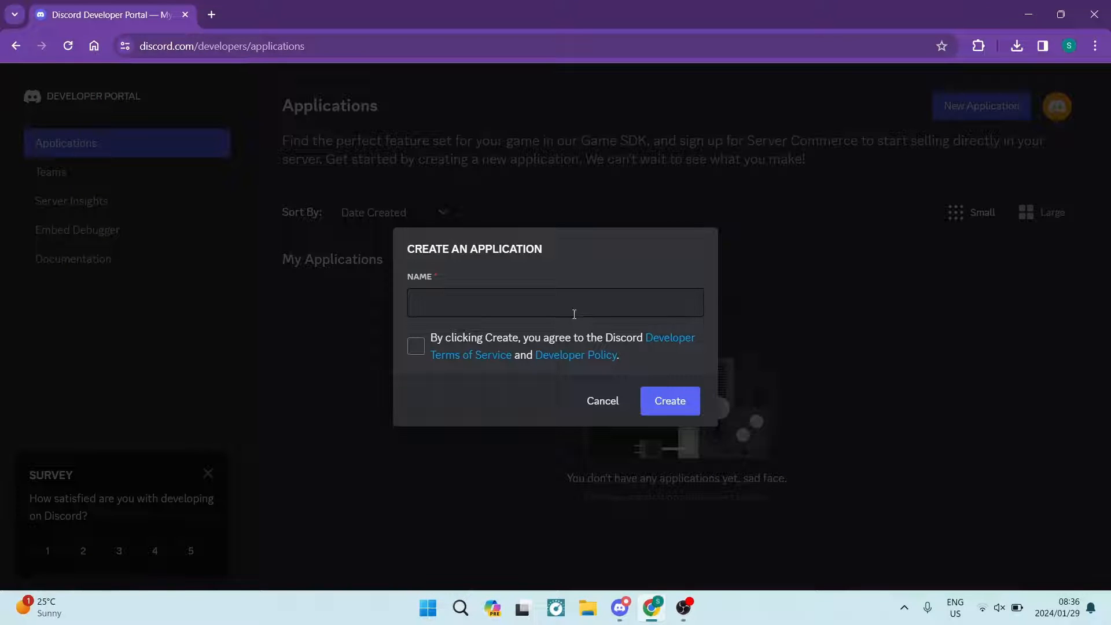
{"action": "left_click", "coordinate": [555, 304]}
{"action": "key", "text": "Down"}
{"action": "key", "text": "Down"}
{"action": "key", "text": "Down"}
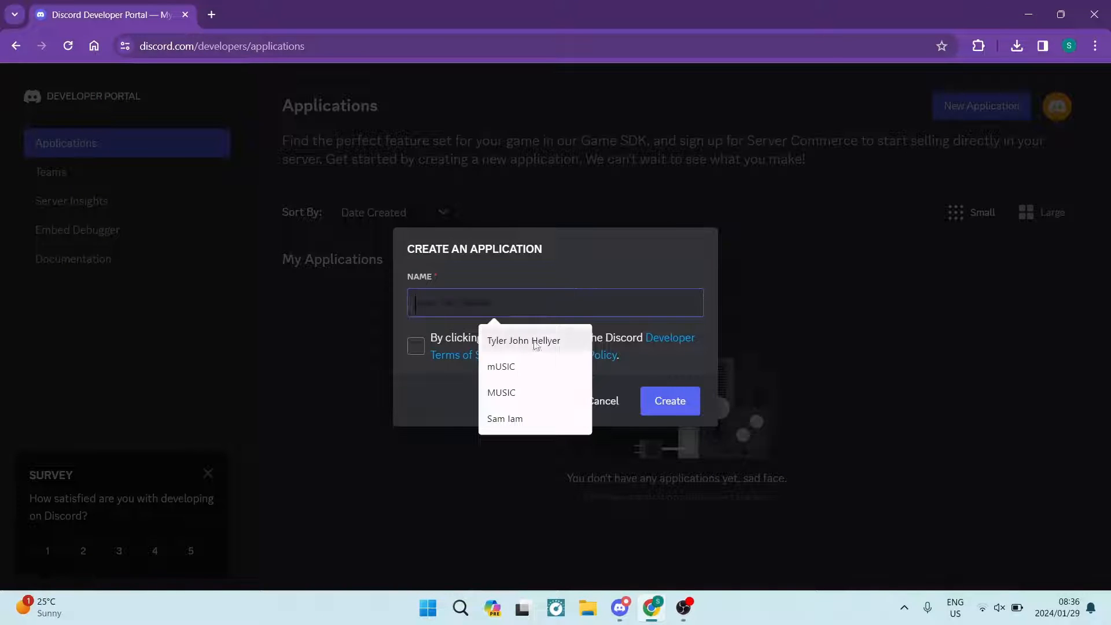
{"action": "key", "text": "Return"}
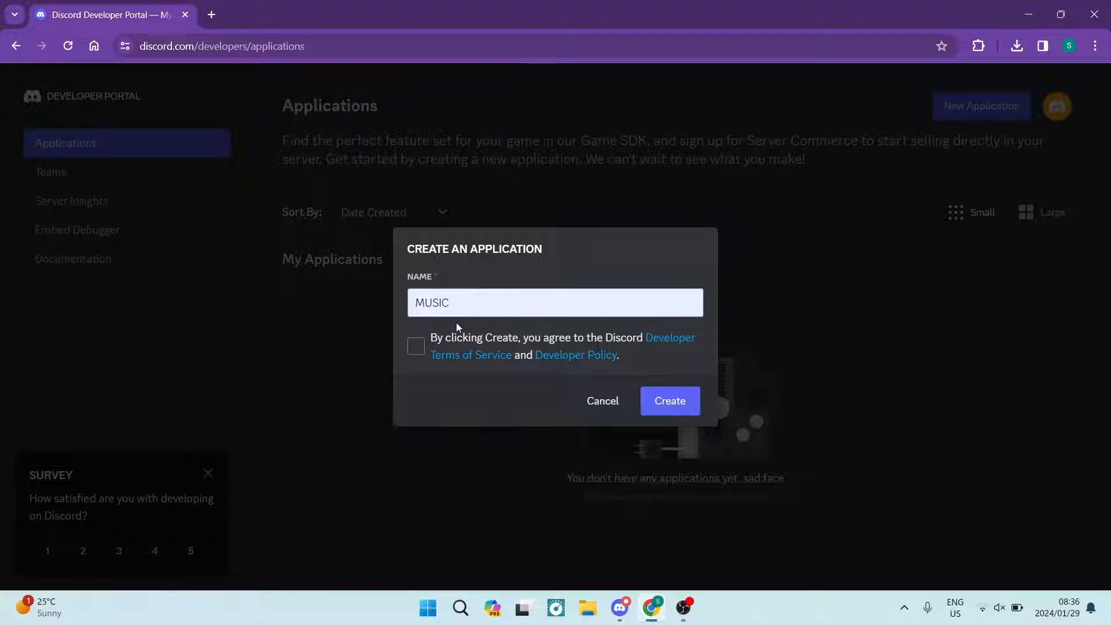
{"action": "left_click", "coordinate": [416, 347]}
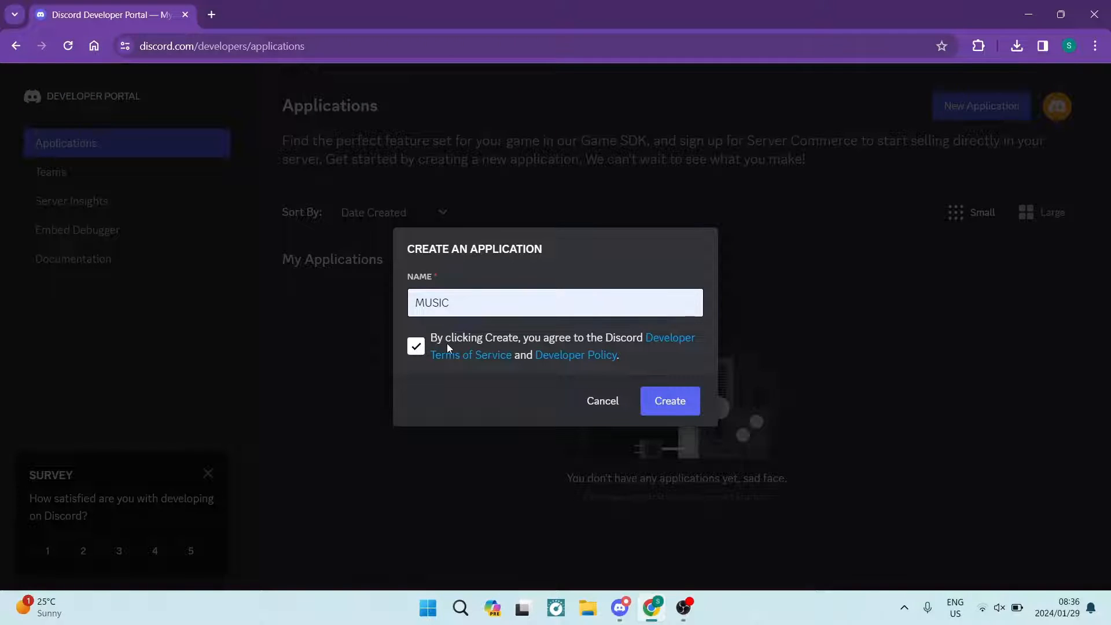
{"action": "left_click", "coordinate": [665, 405]}
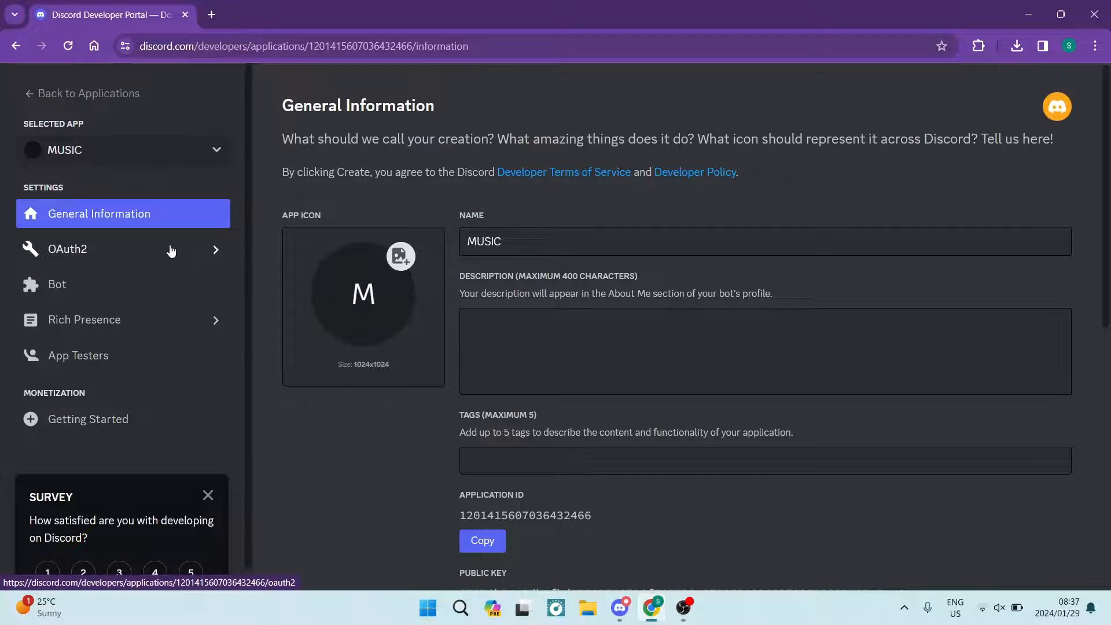
- Enable the Presence, Server Members and Message Content intents for the MUSIC bot and save the changes
{"action": "left_click", "coordinate": [61, 291]}
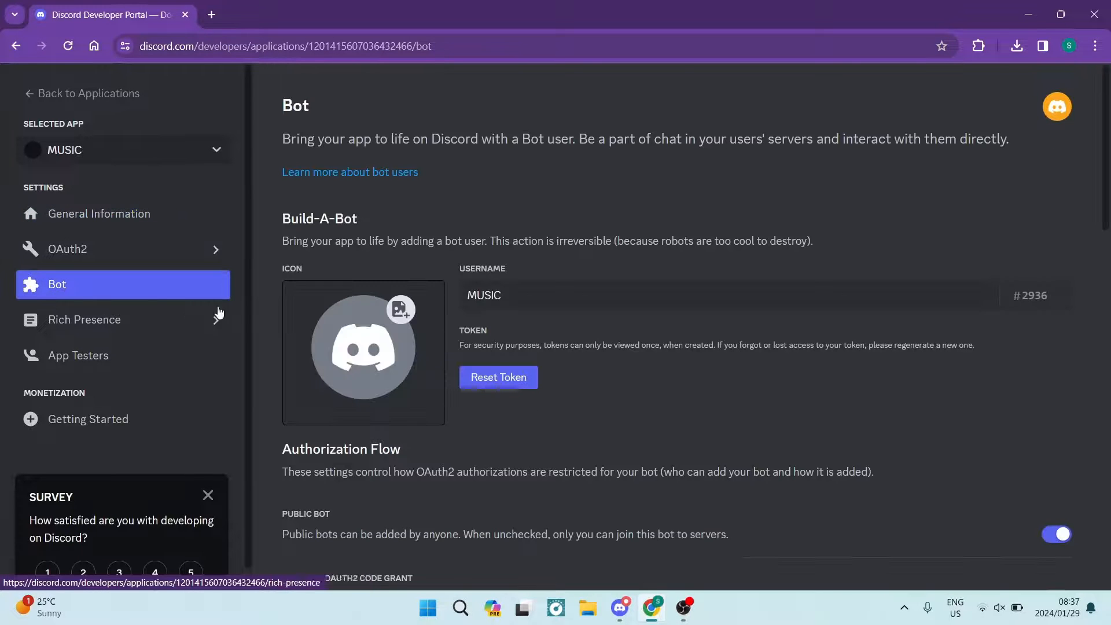
{"action": "scroll", "coordinate": [345, 324], "scroll_direction": "down", "scroll_amount": 5}
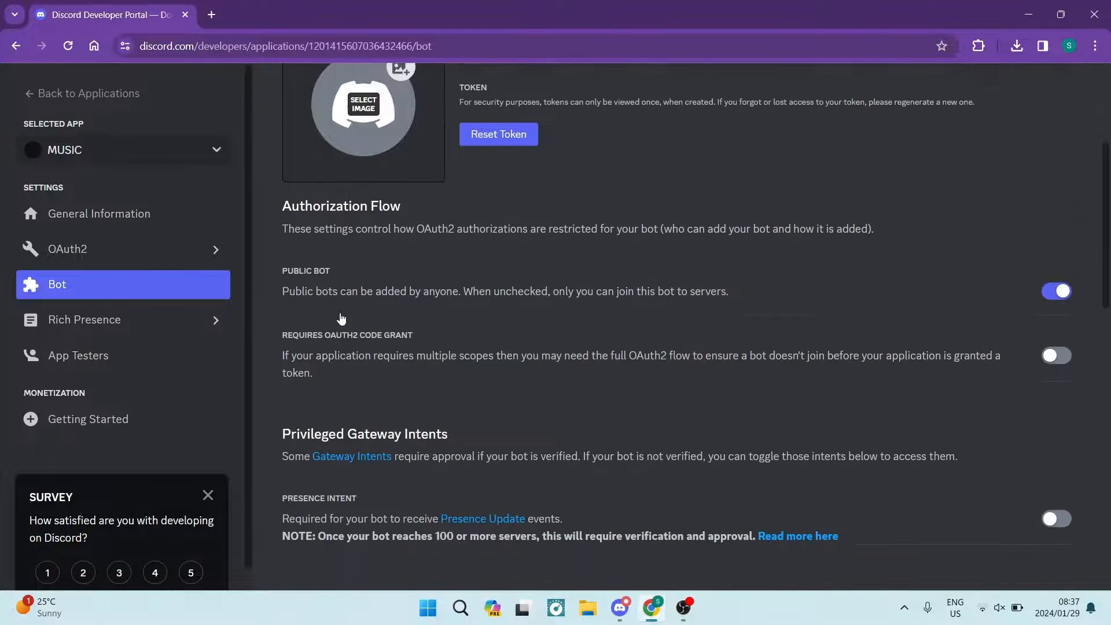
{"action": "scroll", "coordinate": [343, 321], "scroll_direction": "down", "scroll_amount": 3}
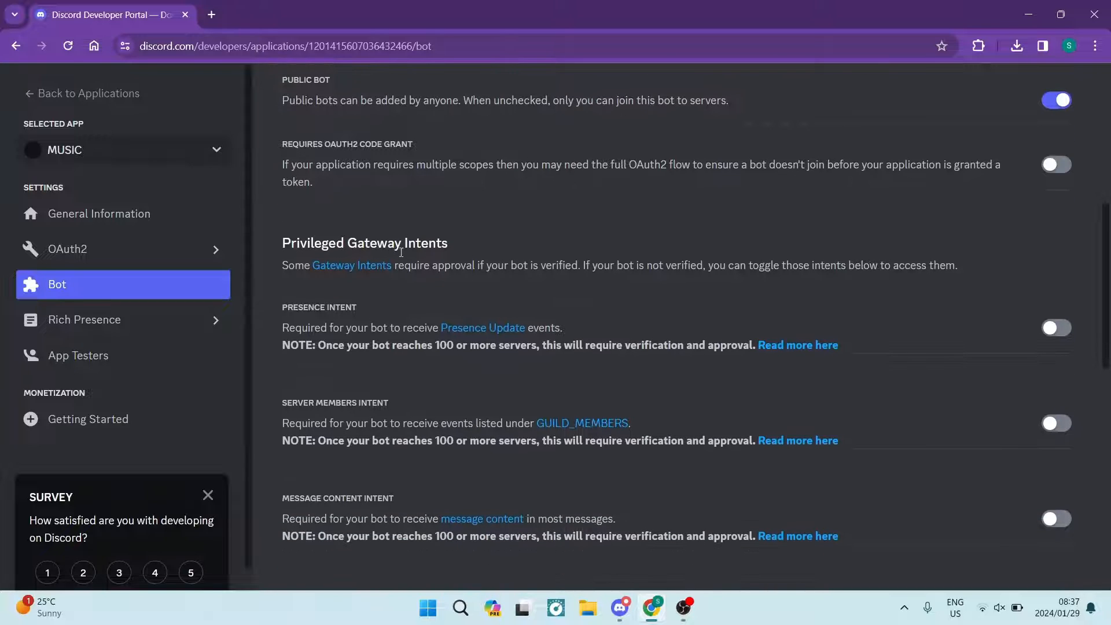
{"action": "left_click_drag", "start_coordinate": [461, 248], "coordinate": [280, 244]}
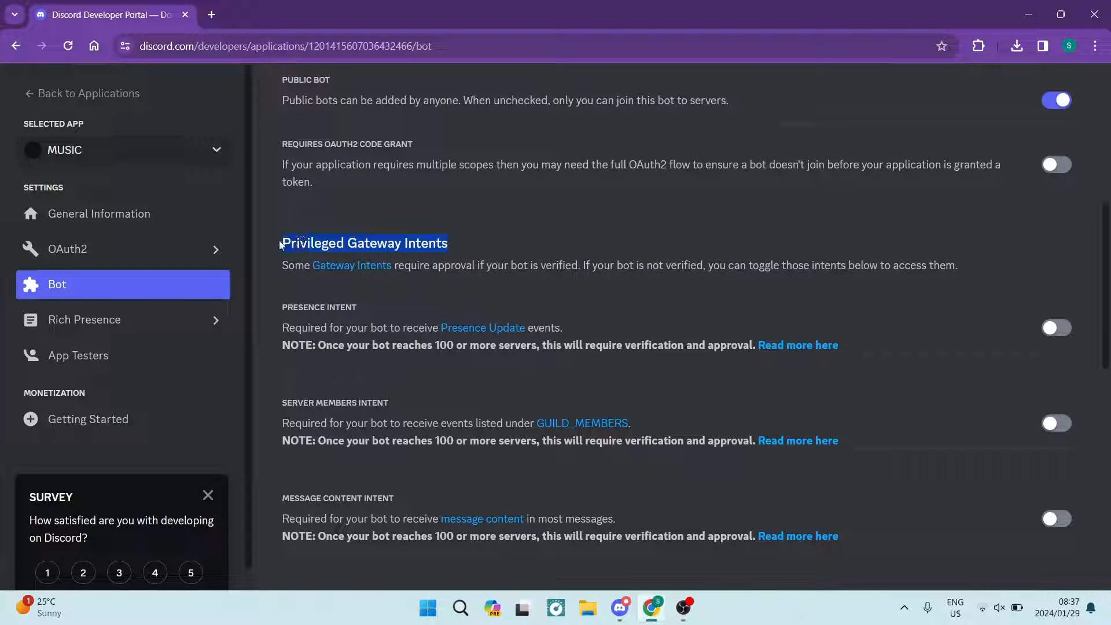
{"action": "scroll", "coordinate": [389, 251], "scroll_direction": "down", "scroll_amount": 3}
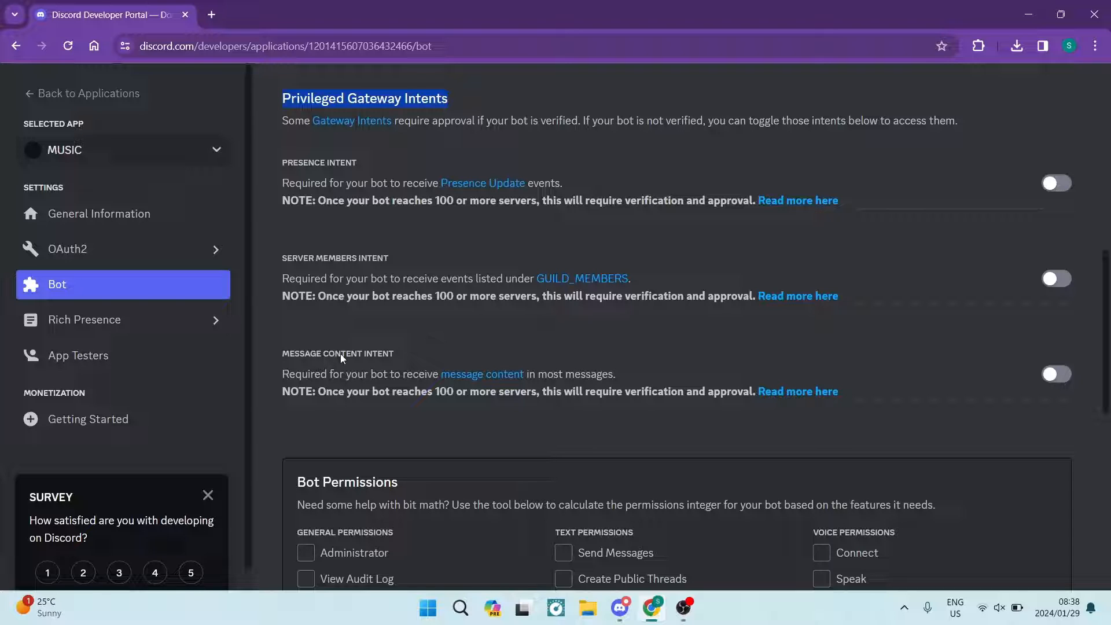
{"action": "left_click", "coordinate": [1054, 186]}
{"action": "left_click", "coordinate": [1055, 280]}
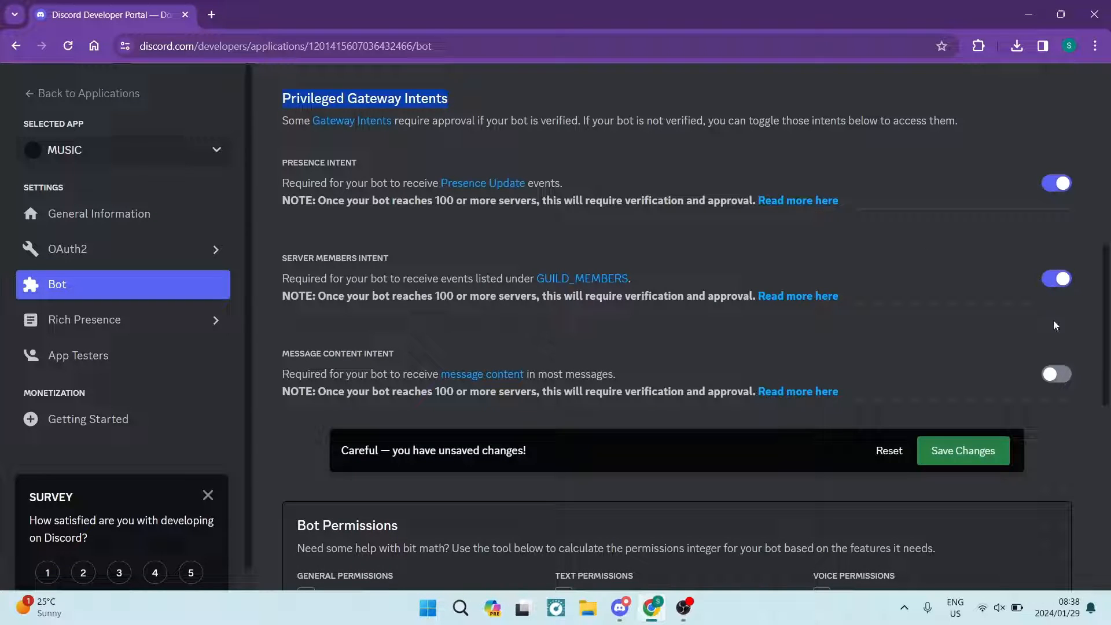
{"action": "left_click", "coordinate": [1054, 376]}
{"action": "left_click", "coordinate": [951, 457]}
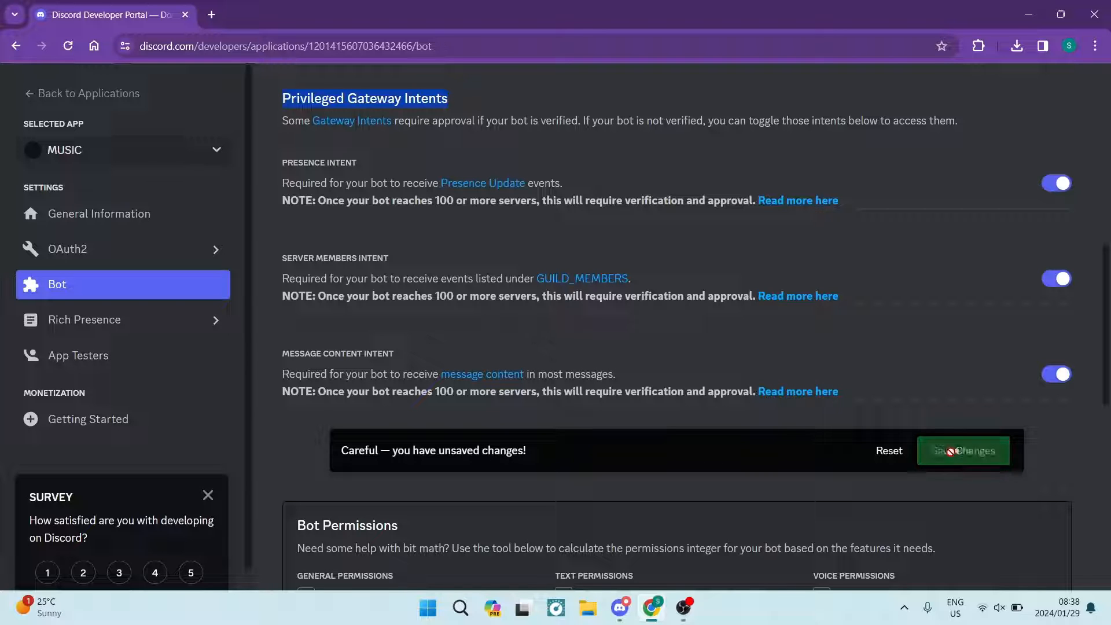
- Reset the MUSIC bot's token, confirm the reset and copy the new token
{"action": "scroll", "coordinate": [531, 377], "scroll_direction": "up", "scroll_amount": 3}
{"action": "scroll", "coordinate": [530, 374], "scroll_direction": "up", "scroll_amount": 7}
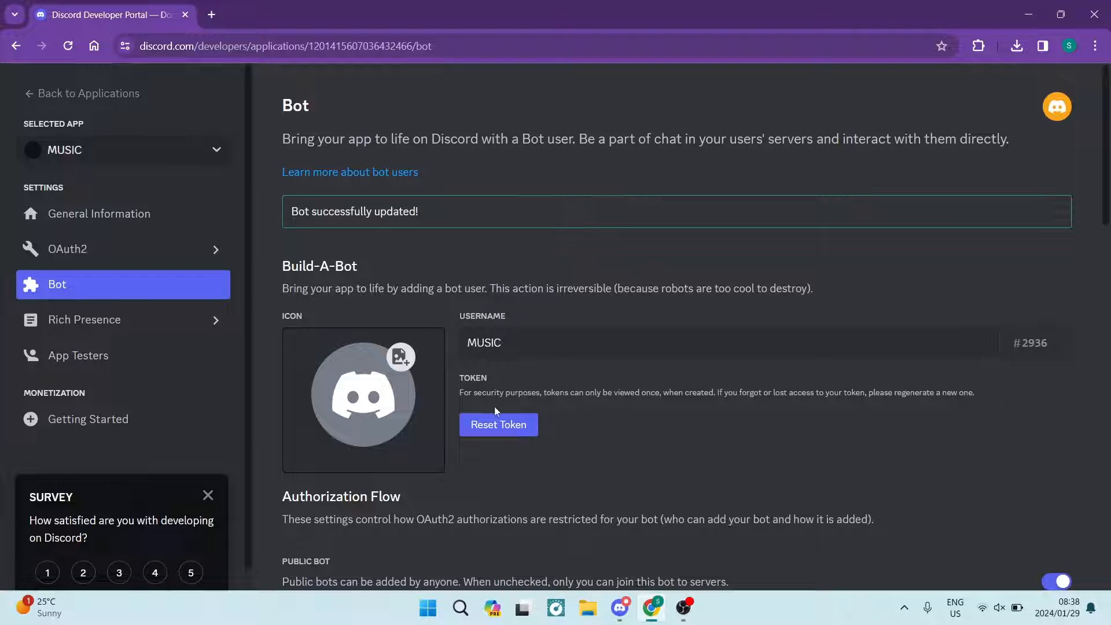
{"action": "left_click", "coordinate": [490, 423]}
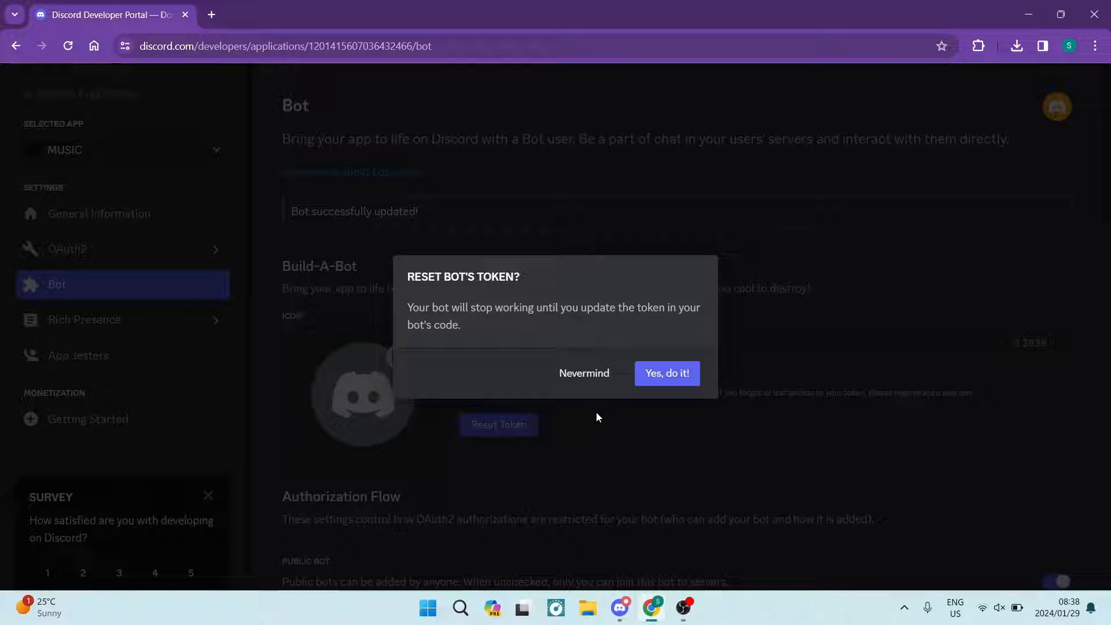
{"action": "left_click", "coordinate": [668, 374]}
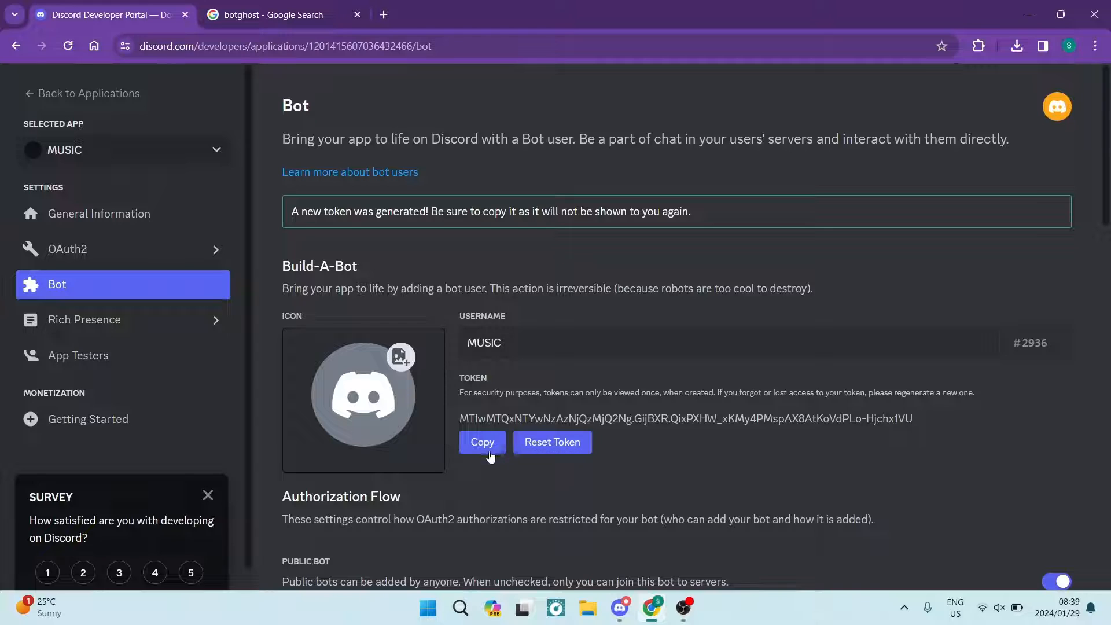
{"action": "left_click", "coordinate": [488, 453]}
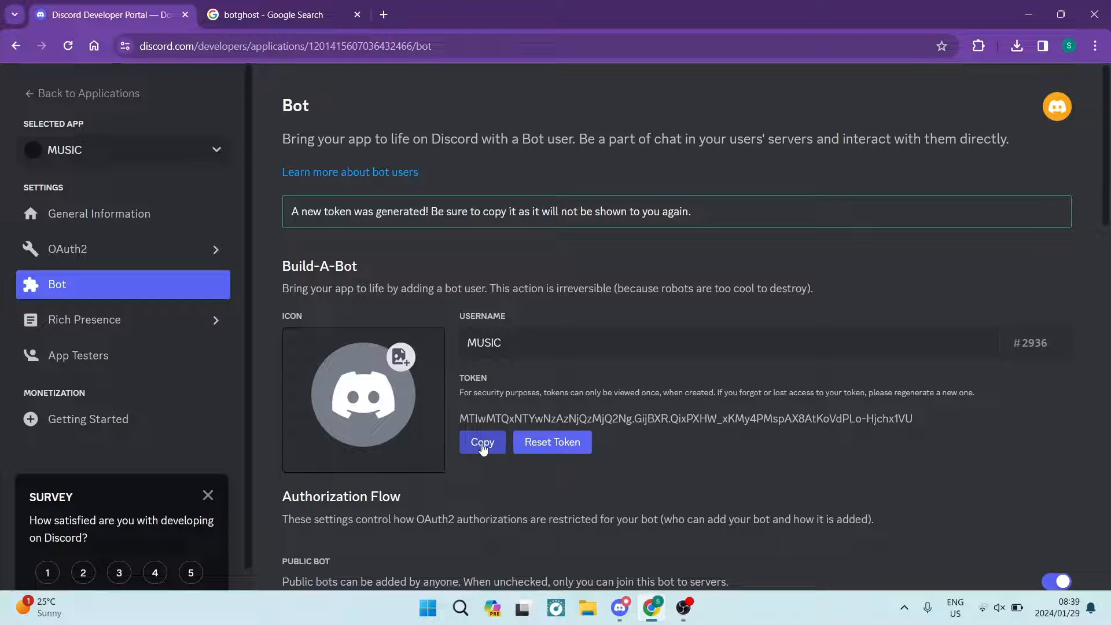
{"action": "left_click", "coordinate": [483, 447]}
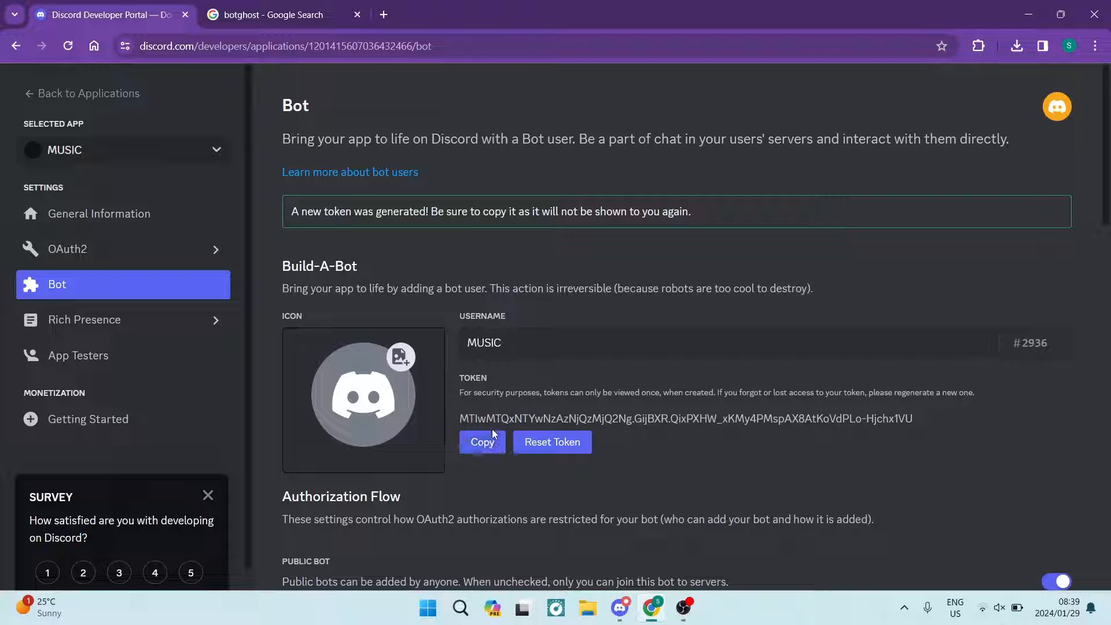
- Open BotGhost from the Google search results, start creating a bot and authorize BotGhost to access the Discord account
{"action": "left_click", "coordinate": [257, 14]}
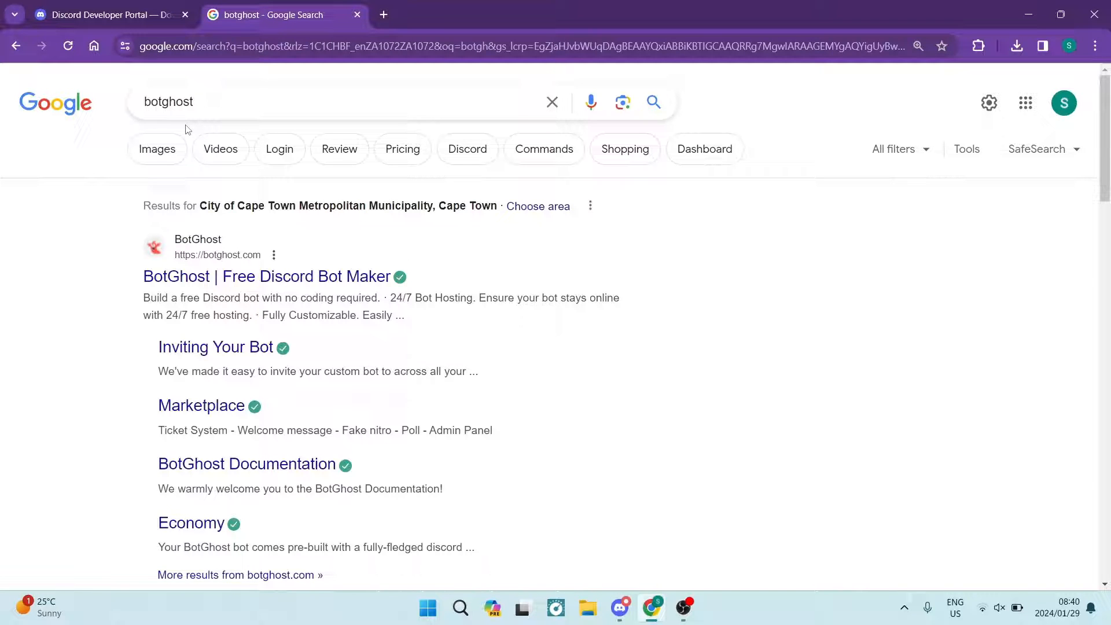
{"action": "double_click", "coordinate": [208, 102]}
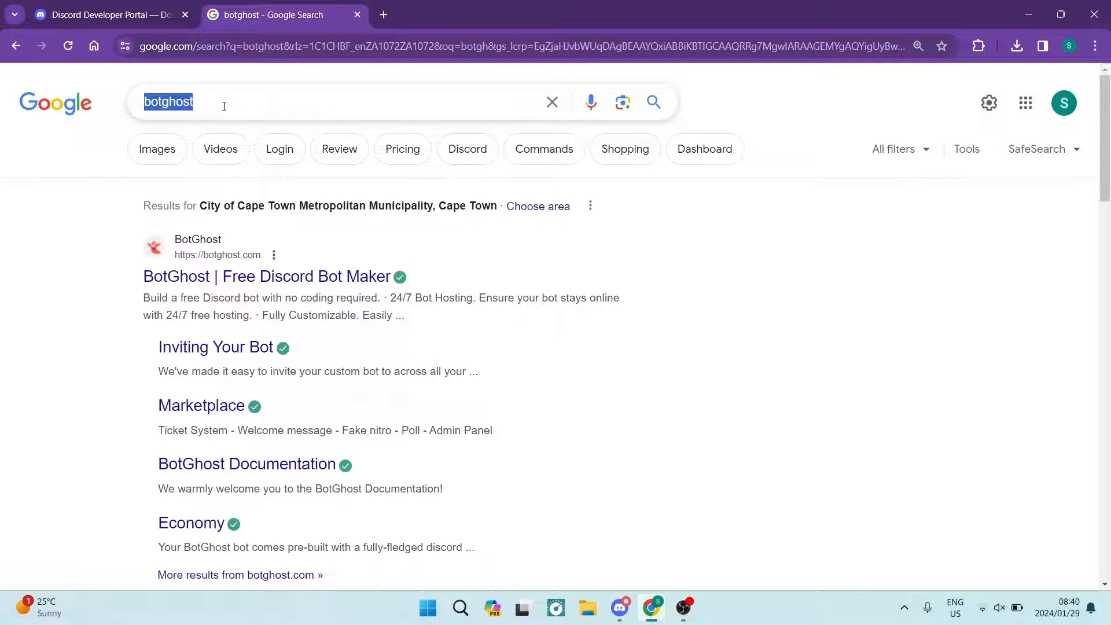
{"action": "left_click", "coordinate": [223, 107]}
{"action": "left_click", "coordinate": [43, 199]}
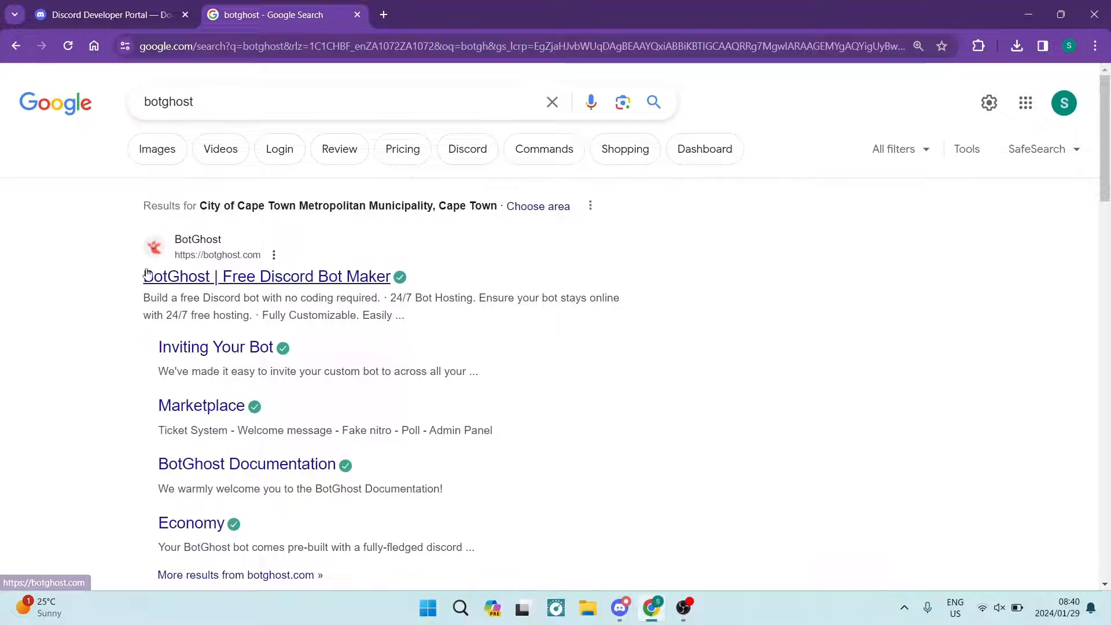
{"action": "left_click", "coordinate": [256, 277]}
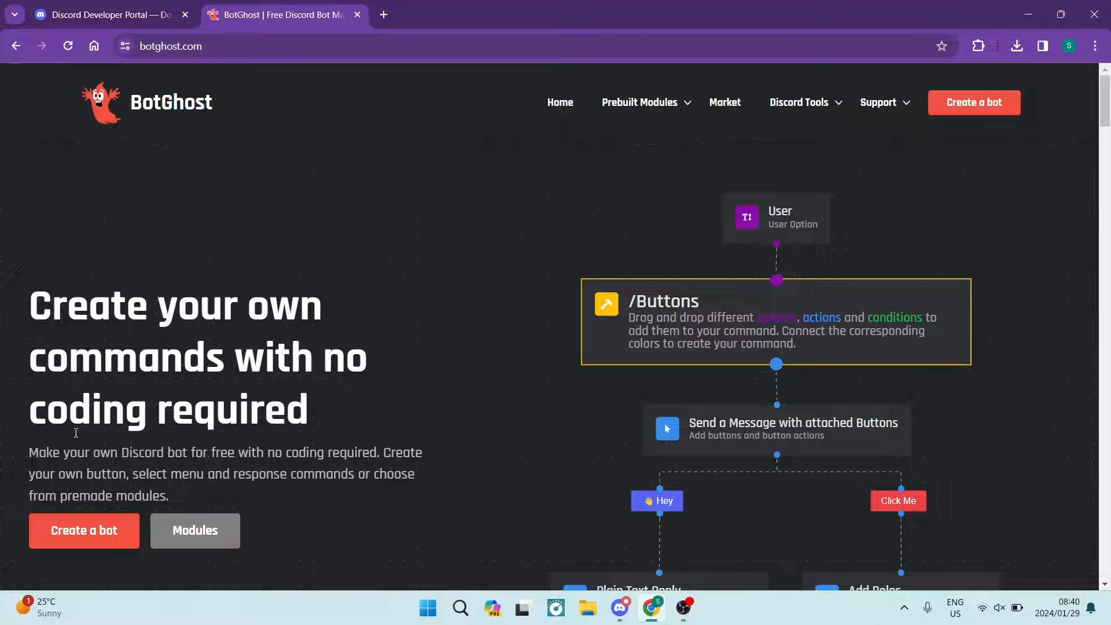
{"action": "left_click", "coordinate": [970, 115]}
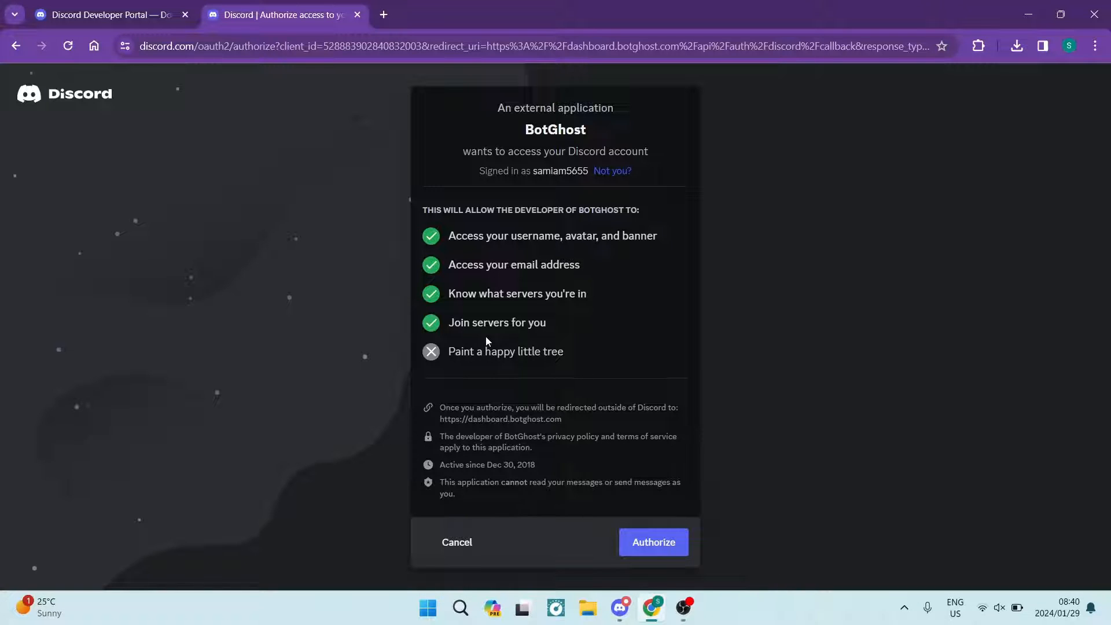
{"action": "left_click", "coordinate": [657, 545]}
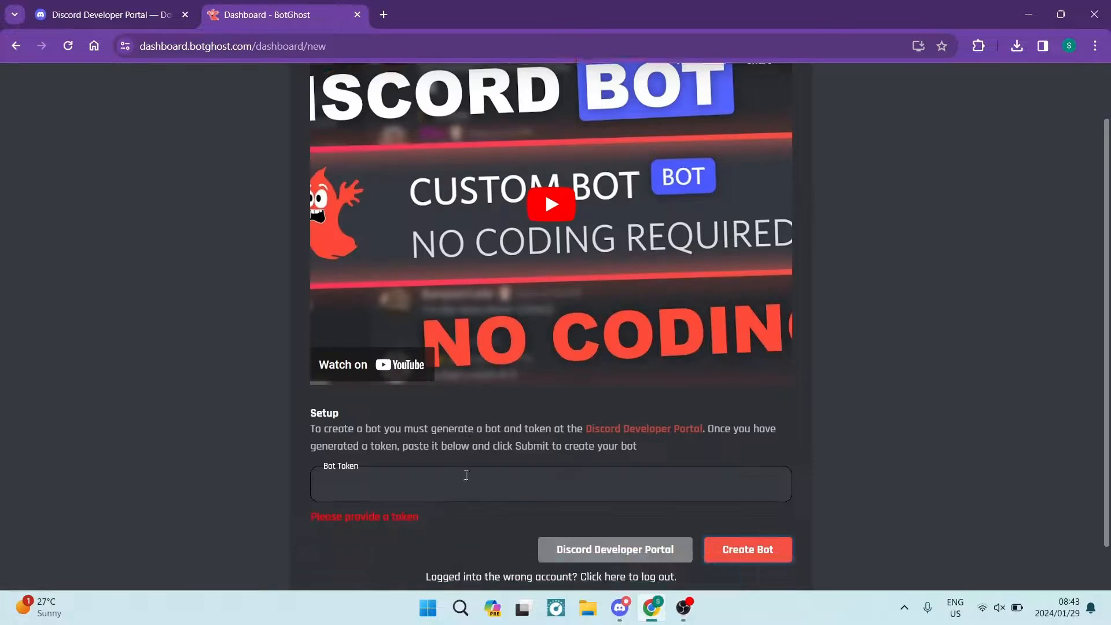
- Paste the copied MUSIC bot token into the Bot Token field of the BotGhost setup and create the bot
{"action": "scroll", "coordinate": [466, 454], "scroll_direction": "up", "scroll_amount": 1}
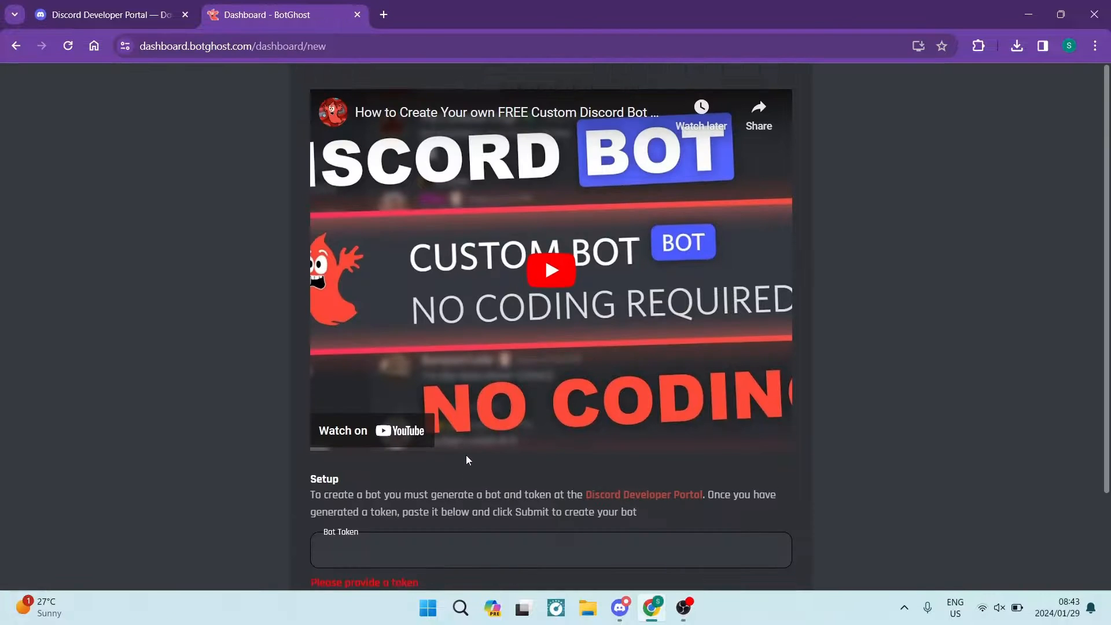
{"action": "scroll", "coordinate": [466, 455], "scroll_direction": "down", "scroll_amount": 2}
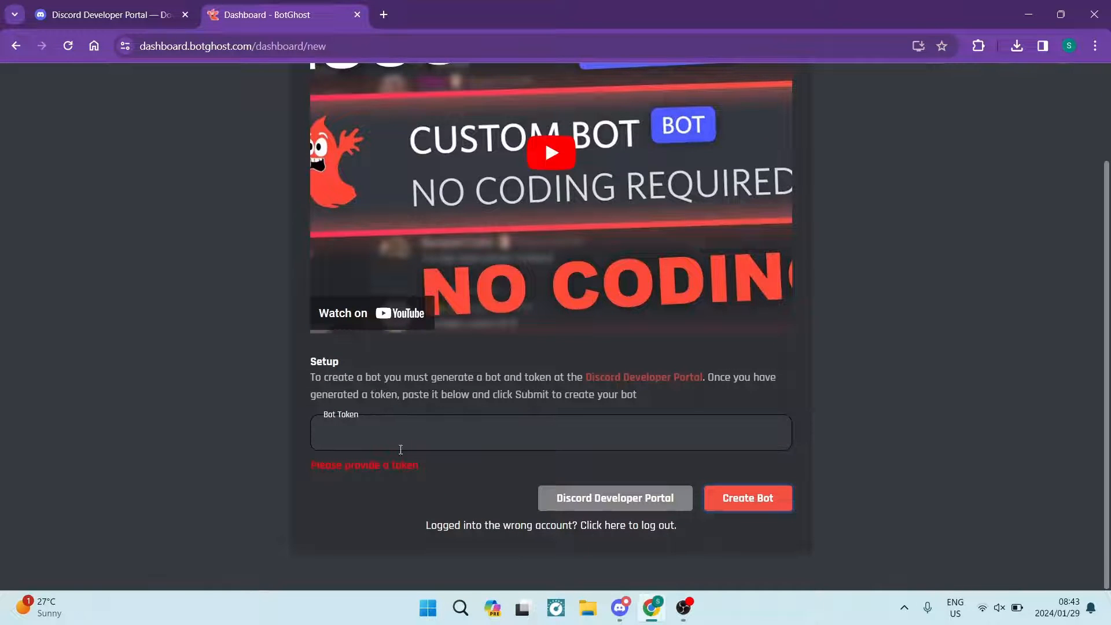
{"action": "left_click", "coordinate": [373, 430]}
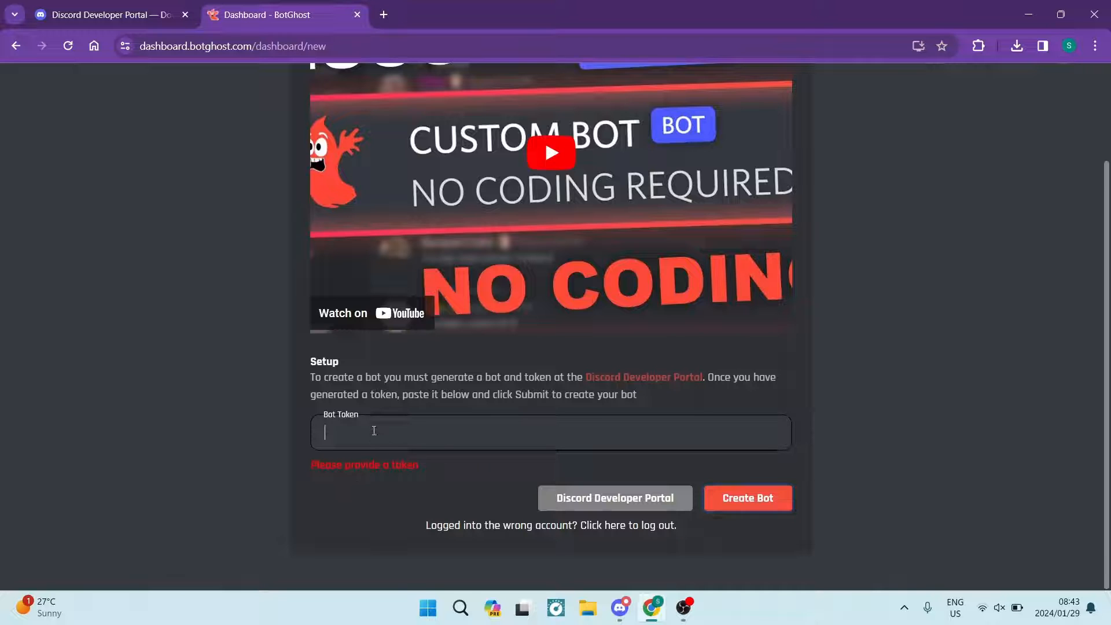
{"action": "left_click", "coordinate": [110, 14]}
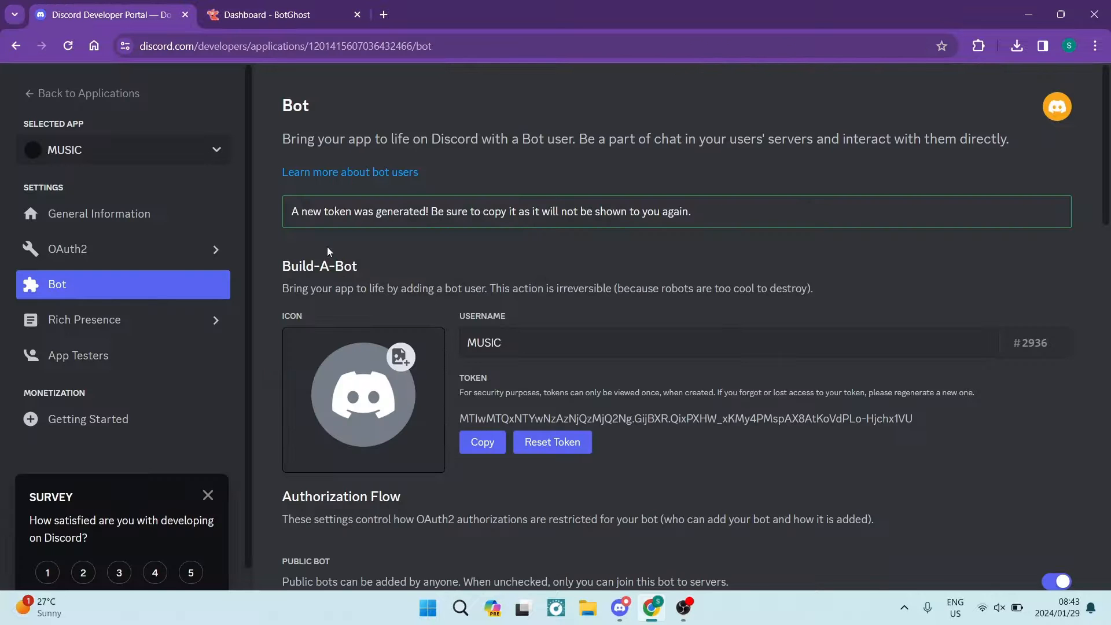
{"action": "left_click", "coordinate": [268, 14]}
{"action": "key", "text": "ctrl+v"}
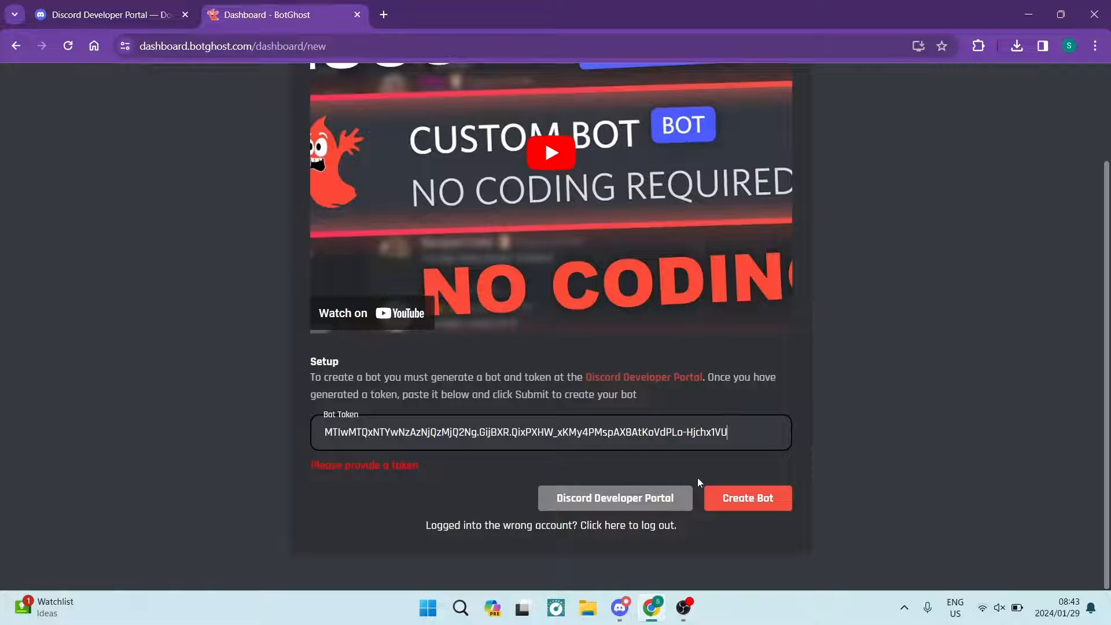
{"action": "left_click", "coordinate": [744, 501]}
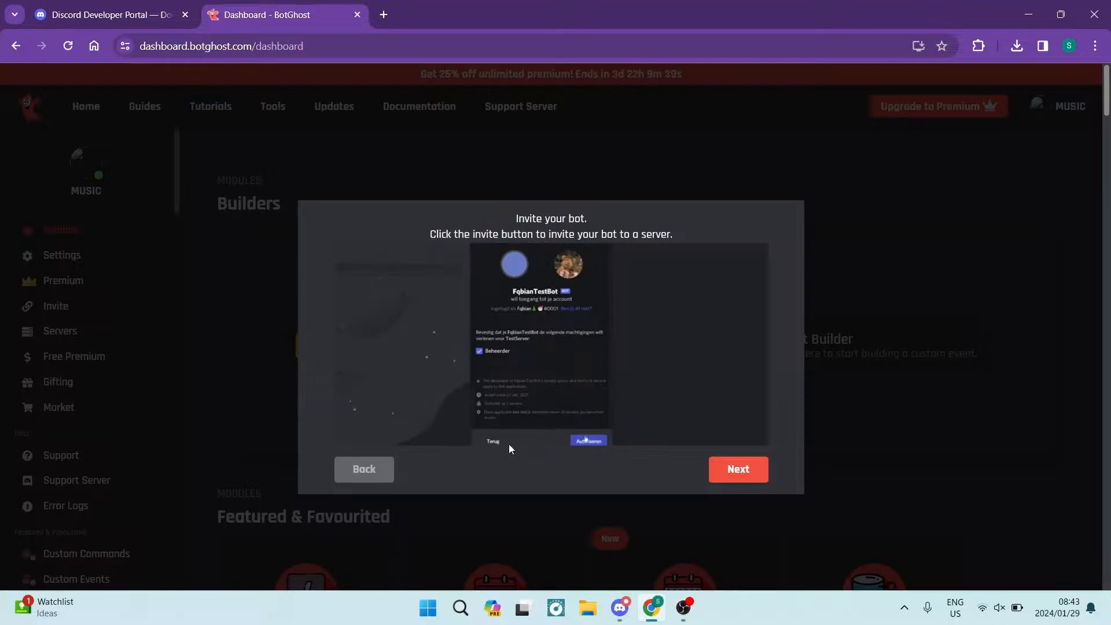
- Go through all pages of the BotGhost introduction tour and join the mailing list
{"action": "left_click", "coordinate": [727, 472]}
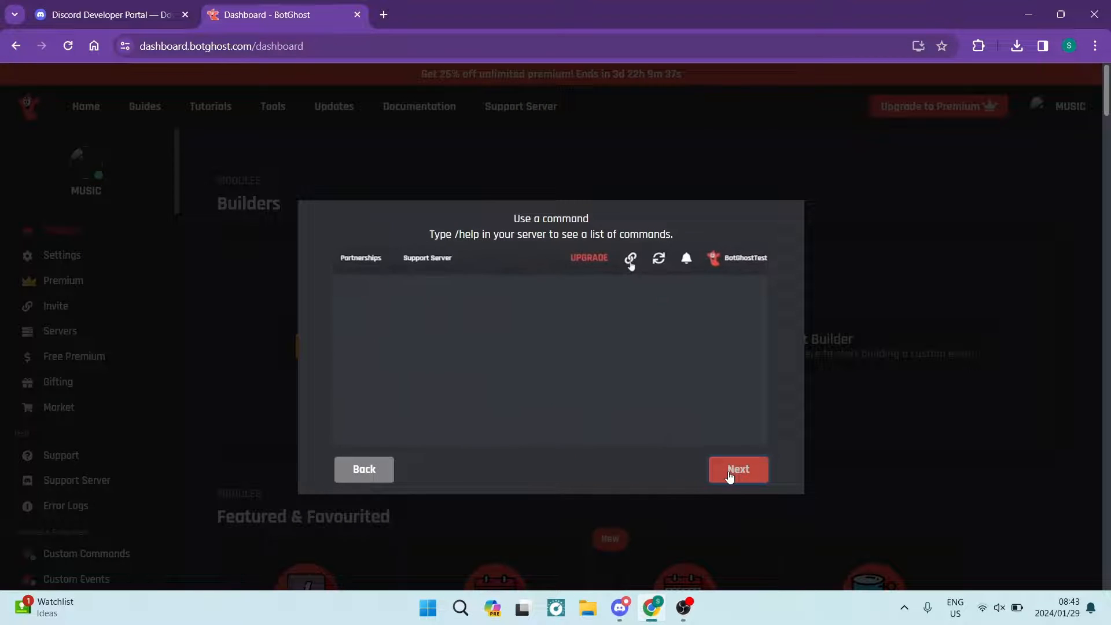
{"action": "left_click", "coordinate": [728, 472]}
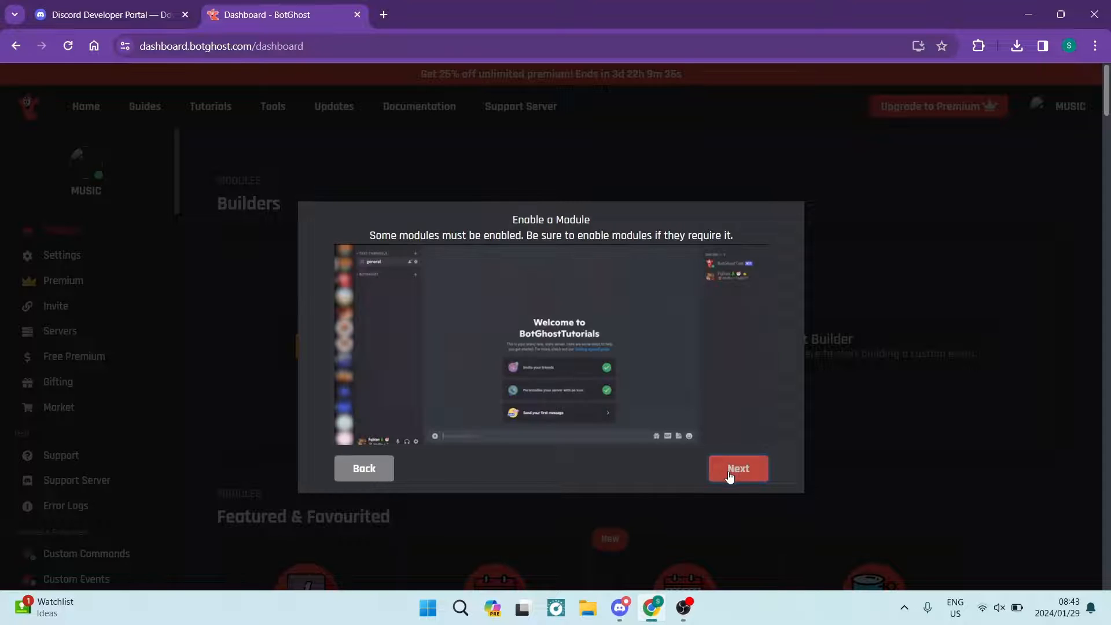
{"action": "left_click", "coordinate": [719, 475]}
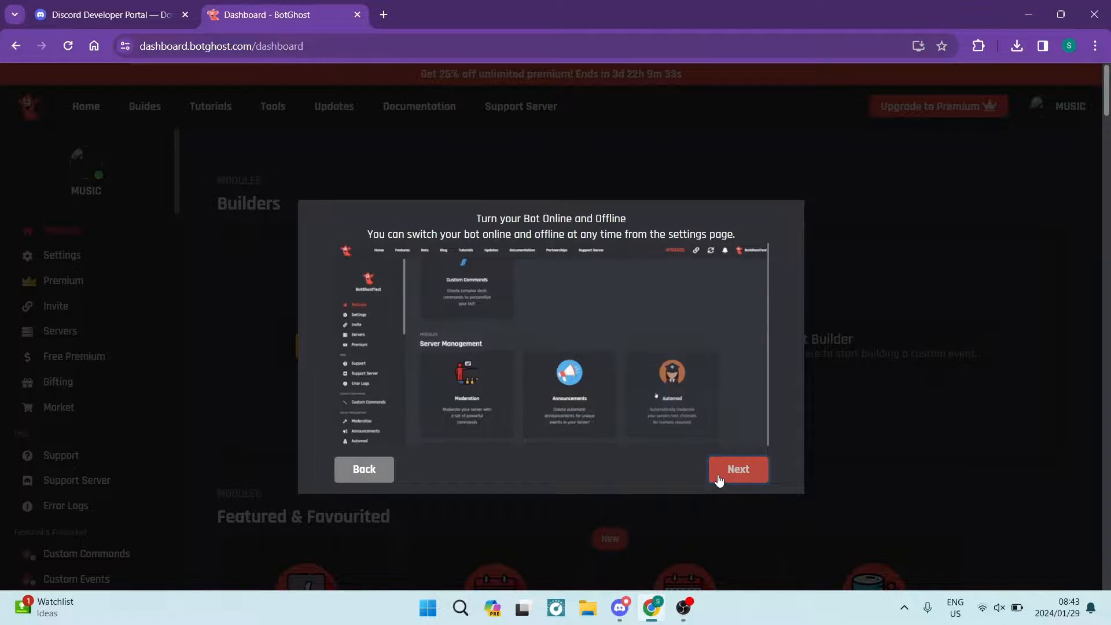
{"action": "left_click", "coordinate": [719, 476]}
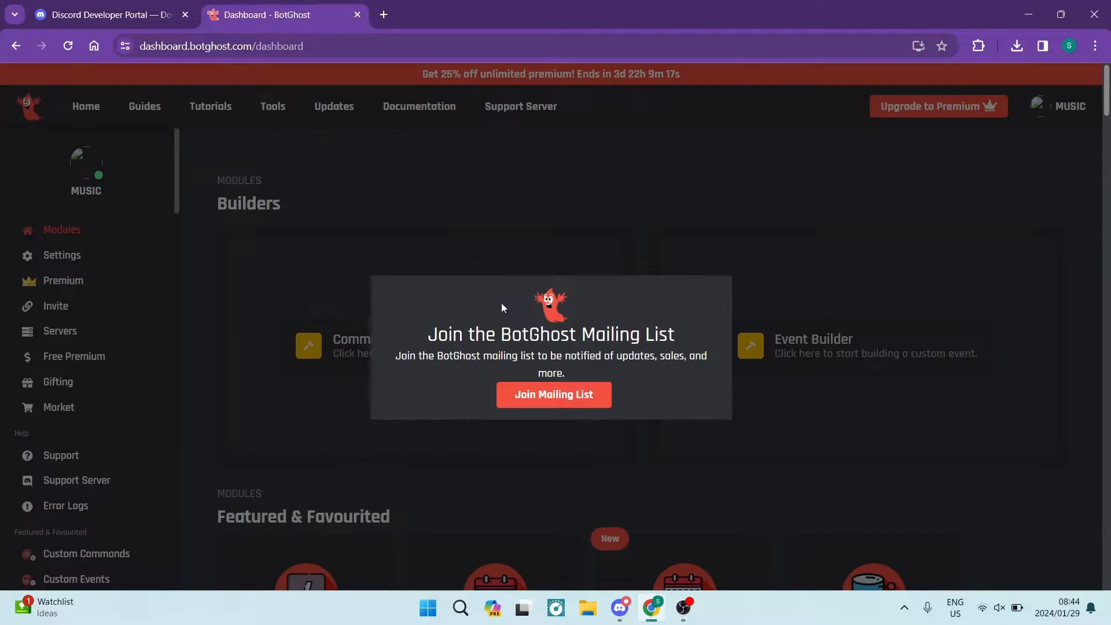
{"action": "left_click", "coordinate": [554, 405]}
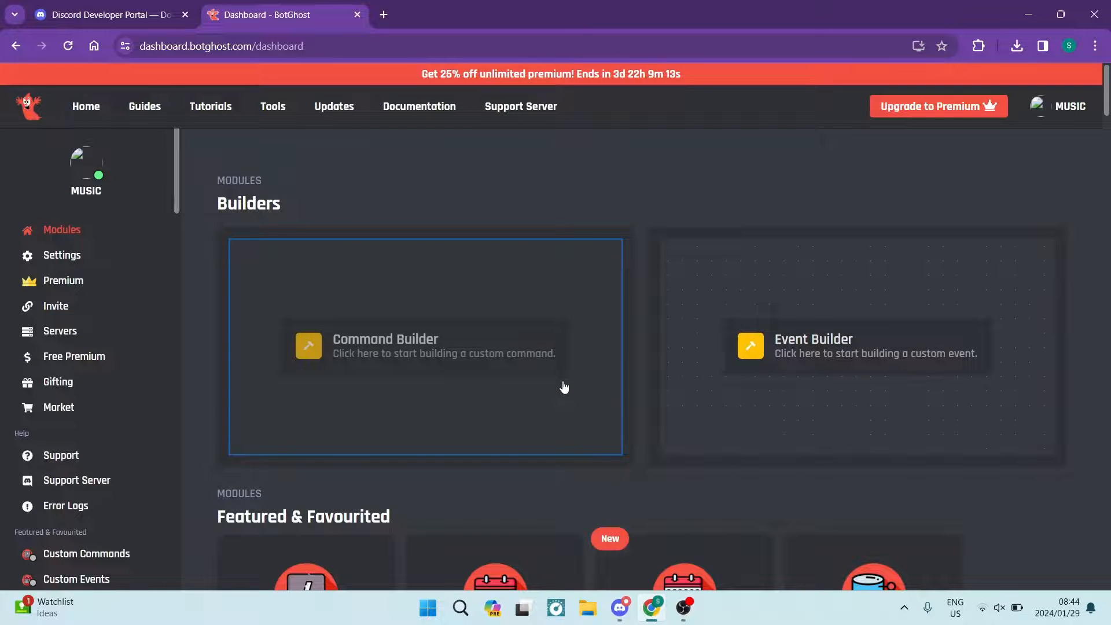
- Open the Active Developer Badge module under Server Management and toggle its command off and back on
{"action": "scroll", "coordinate": [564, 385], "scroll_direction": "down", "scroll_amount": 4}
{"action": "scroll", "coordinate": [560, 384], "scroll_direction": "down", "scroll_amount": 9}
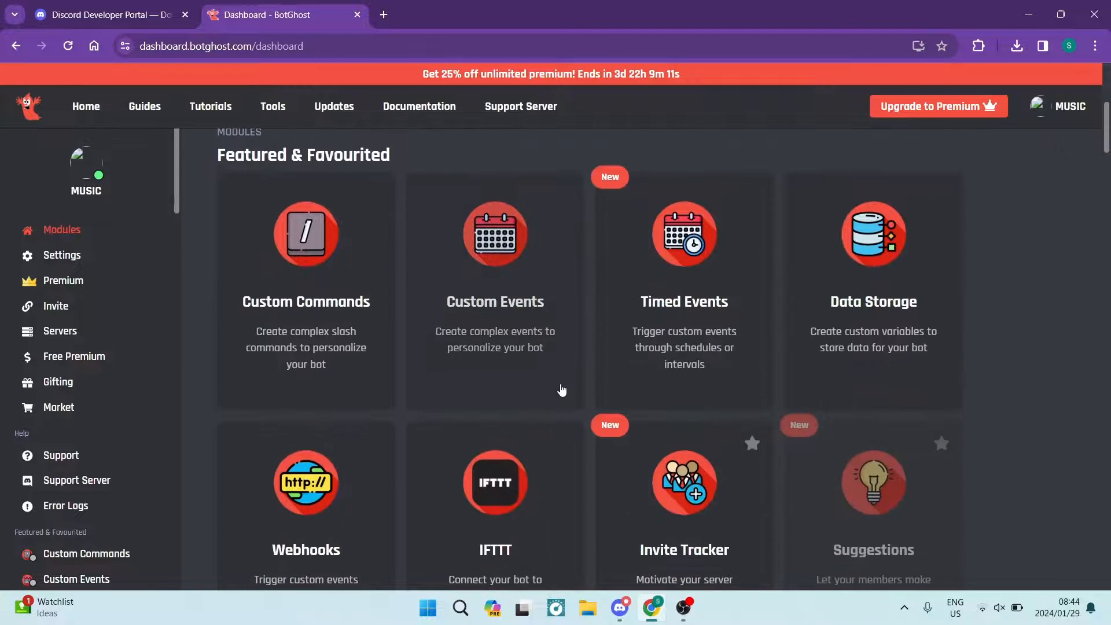
{"action": "scroll", "coordinate": [561, 390], "scroll_direction": "down", "scroll_amount": 7}
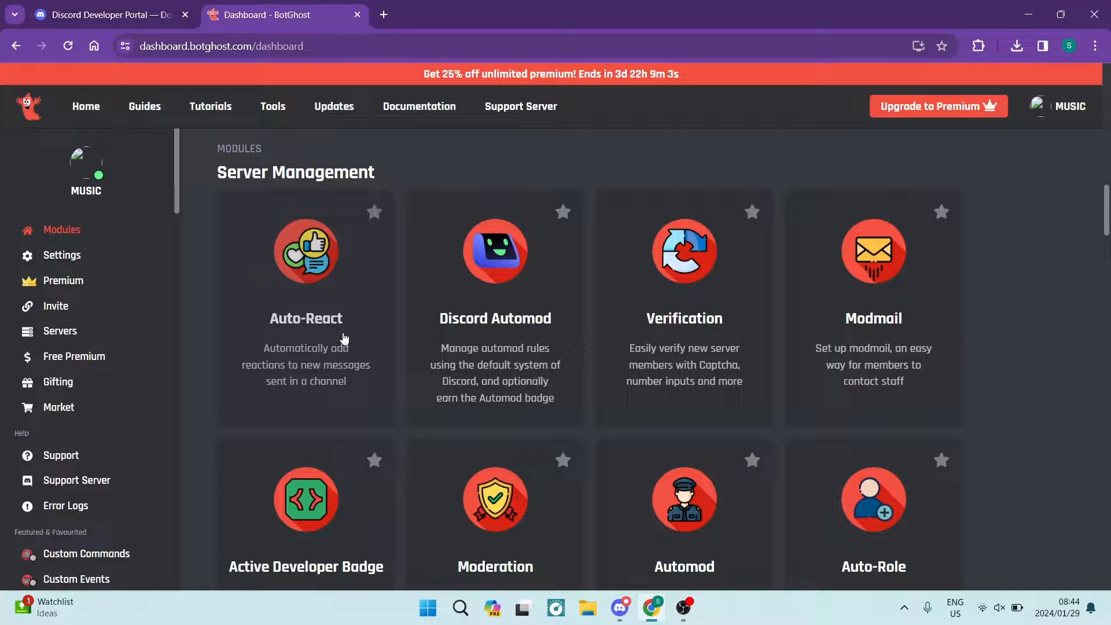
{"action": "scroll", "coordinate": [343, 339], "scroll_direction": "down", "scroll_amount": 2}
{"action": "scroll", "coordinate": [344, 339], "scroll_direction": "down", "scroll_amount": 1}
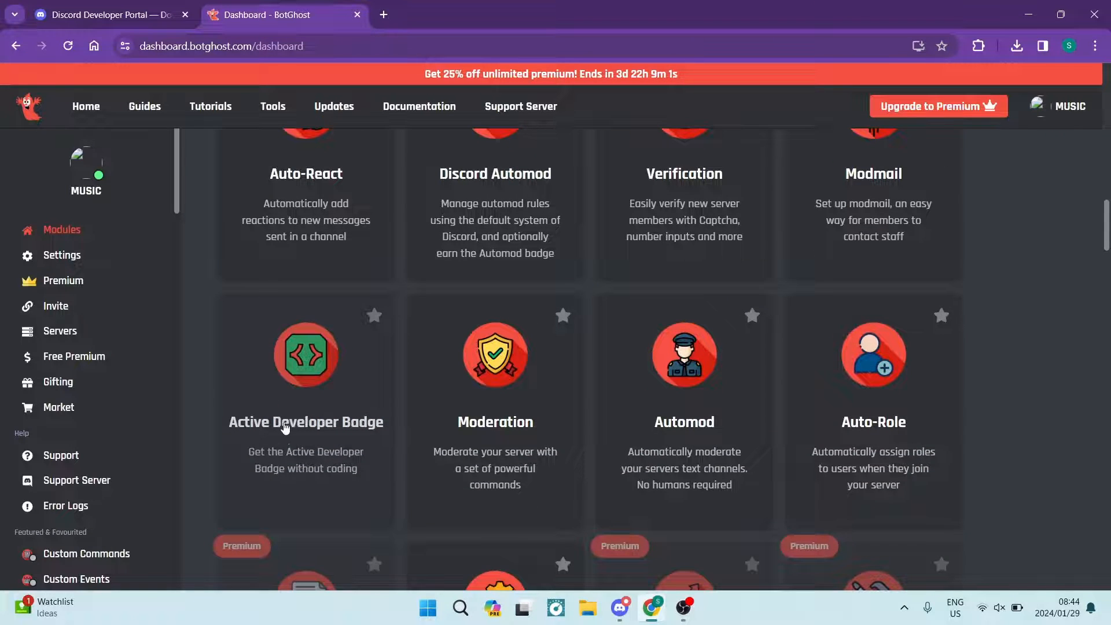
{"action": "left_click", "coordinate": [318, 426]}
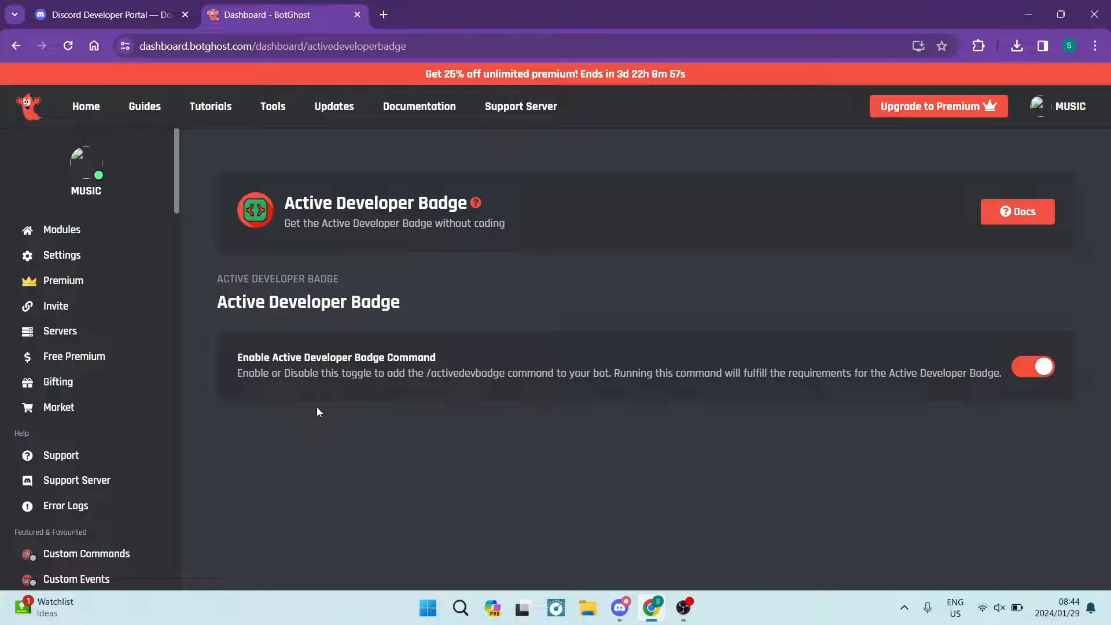
{"action": "left_click", "coordinate": [1045, 370]}
{"action": "left_click", "coordinate": [1030, 370]}
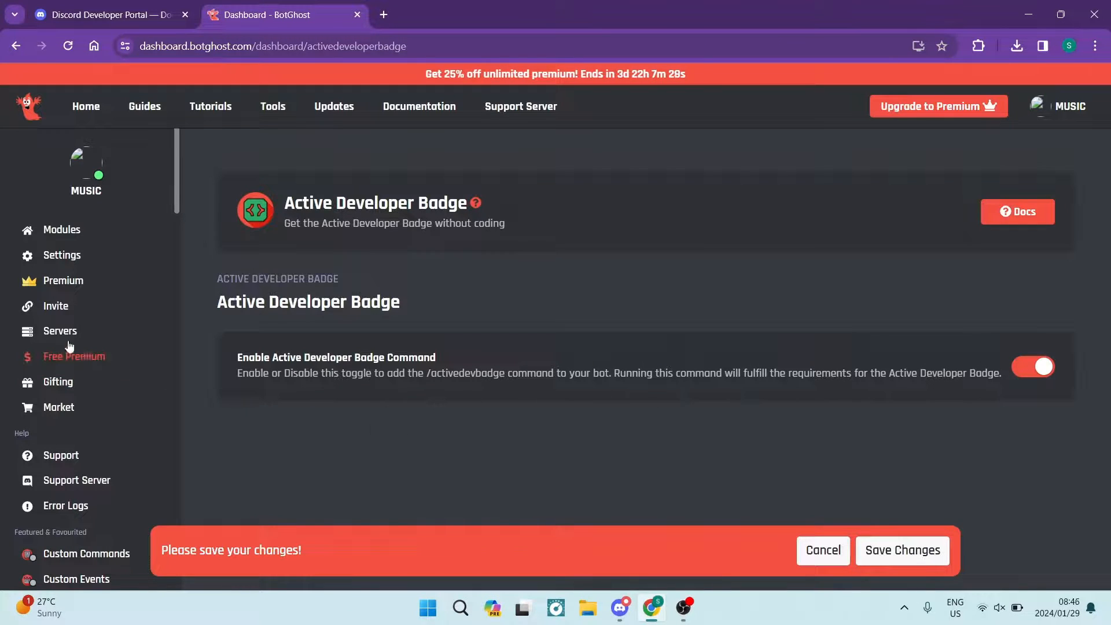
- Invite the MUSIC bot to the user's own Discord server and authorize it with the Administrator permission
{"action": "left_click", "coordinate": [51, 313]}
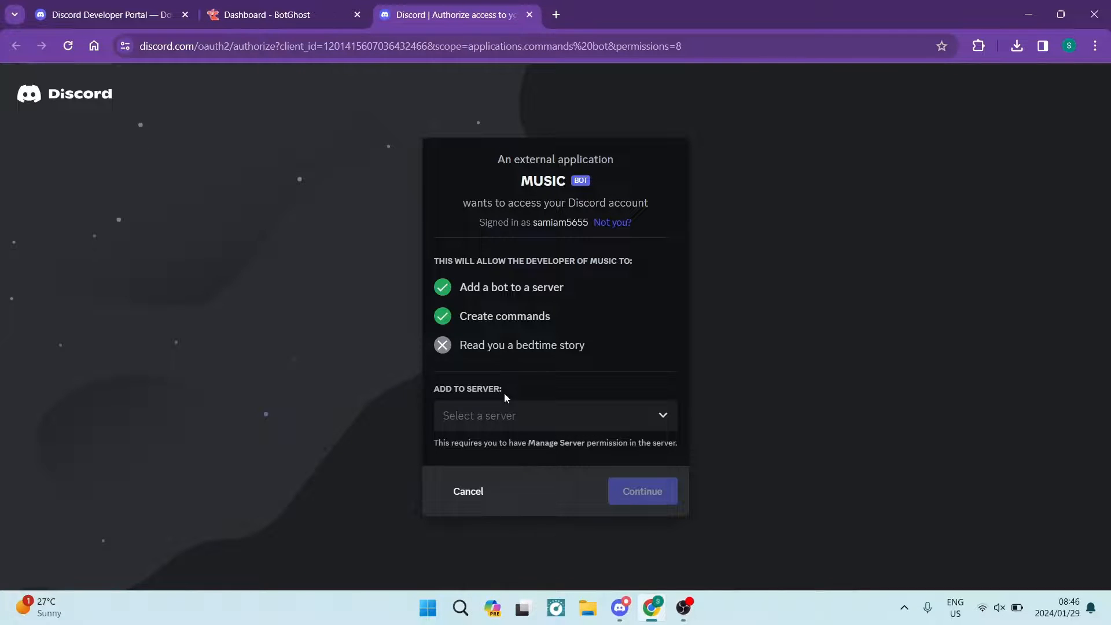
{"action": "left_click", "coordinate": [512, 417]}
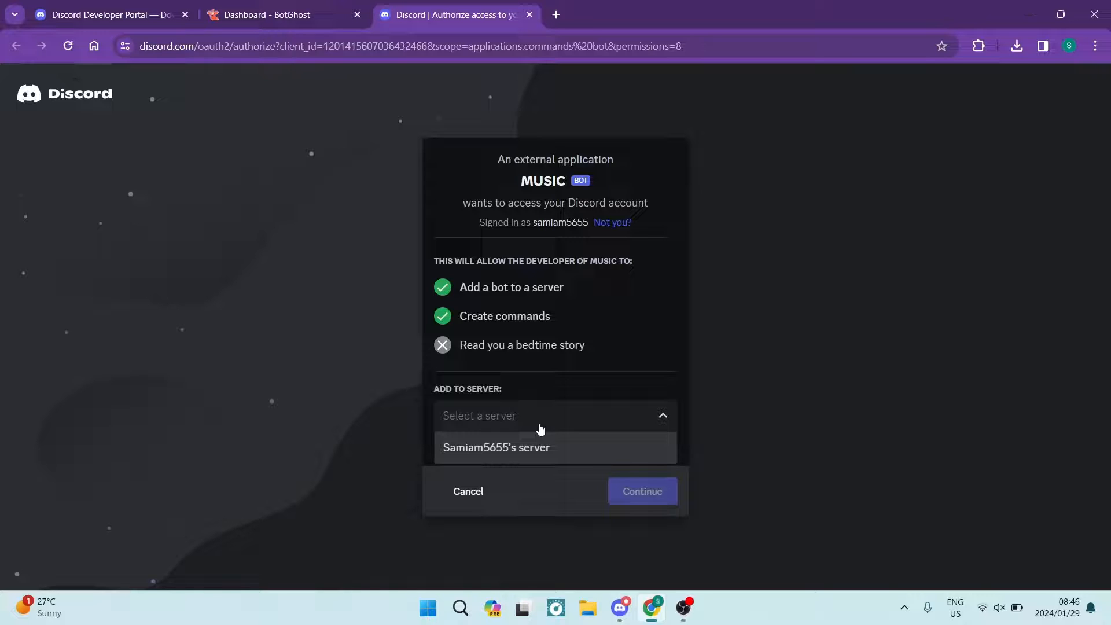
{"action": "left_click", "coordinate": [477, 453]}
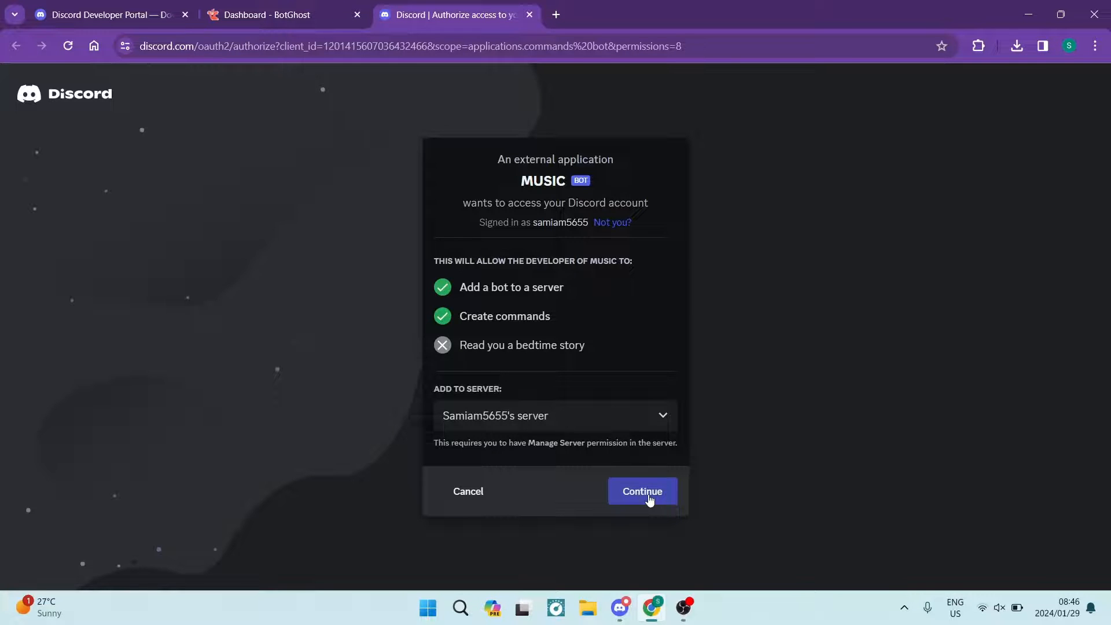
{"action": "left_click", "coordinate": [647, 496]}
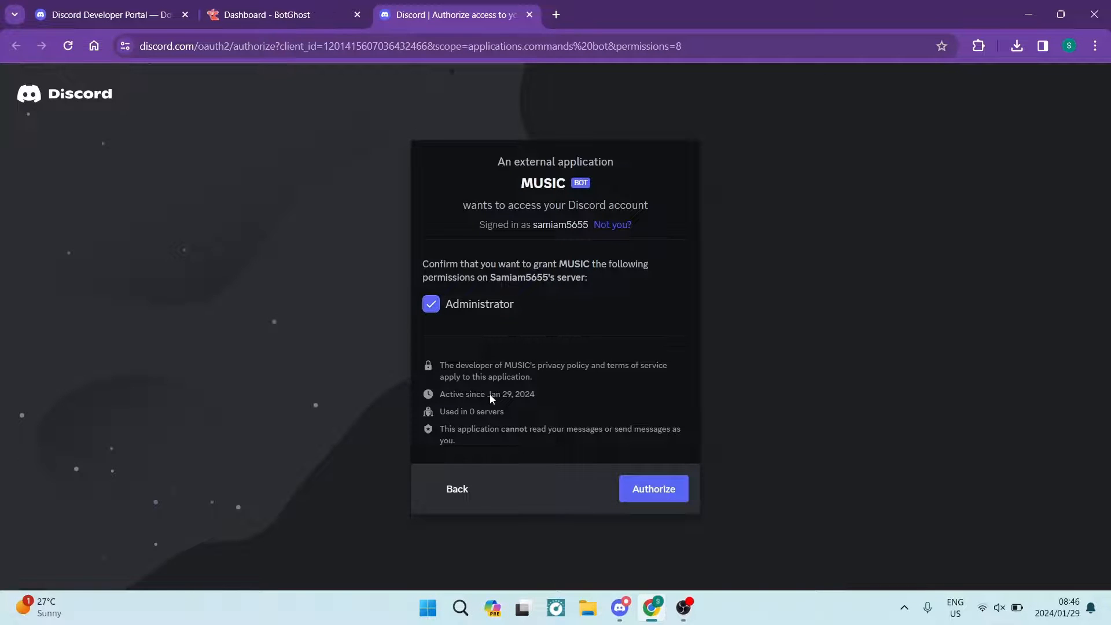
{"action": "left_click", "coordinate": [660, 487]}
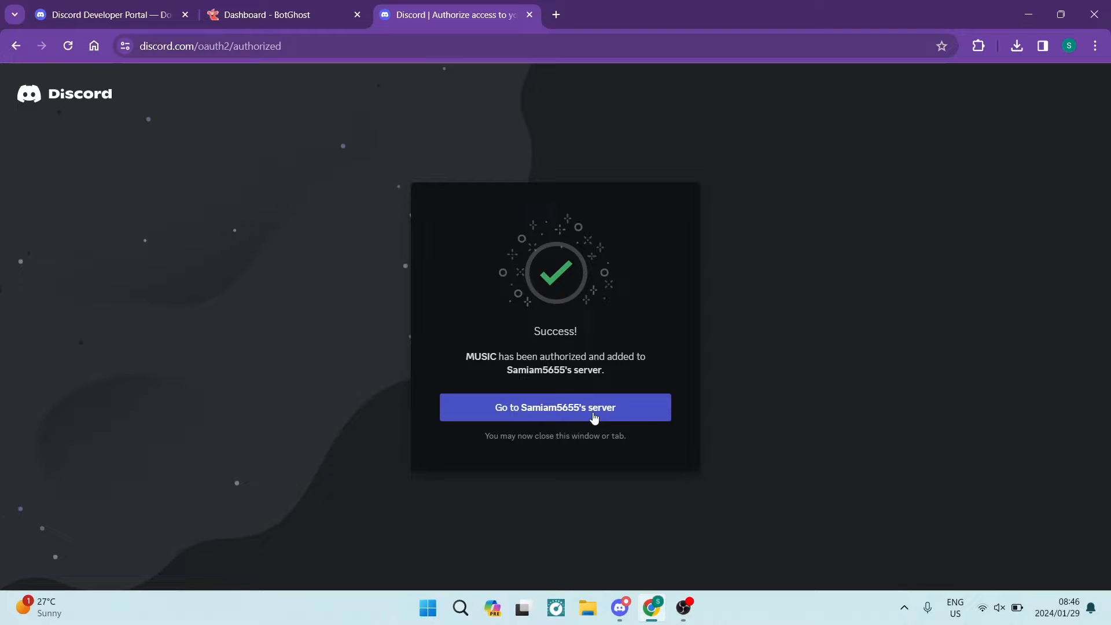
- Go to the server the bot was added to and run MUSIC's /activedevbadge command in the general channel
{"action": "left_click", "coordinate": [594, 417]}
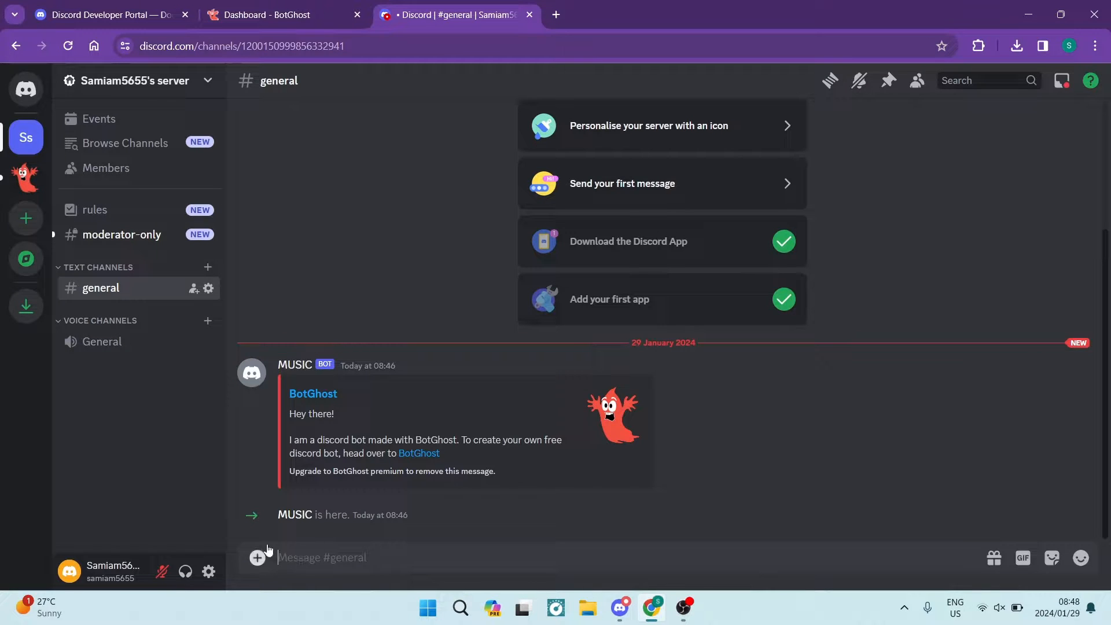
{"action": "left_click", "coordinate": [281, 564]}
{"action": "type", "text": "/"}
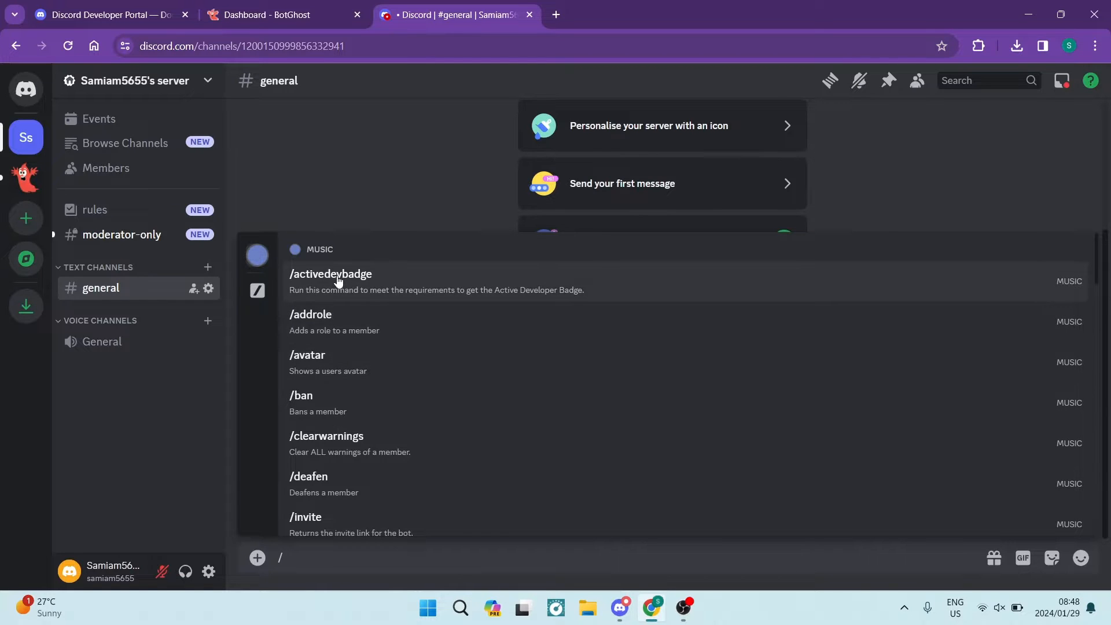
{"action": "left_click", "coordinate": [368, 278]}
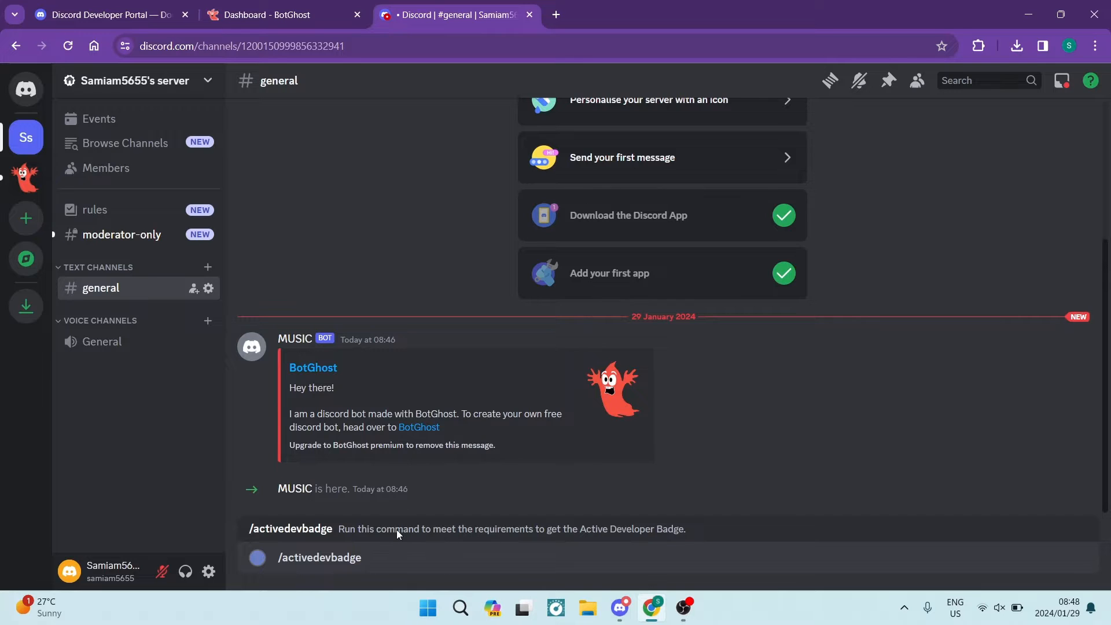
{"action": "key", "text": "Return"}
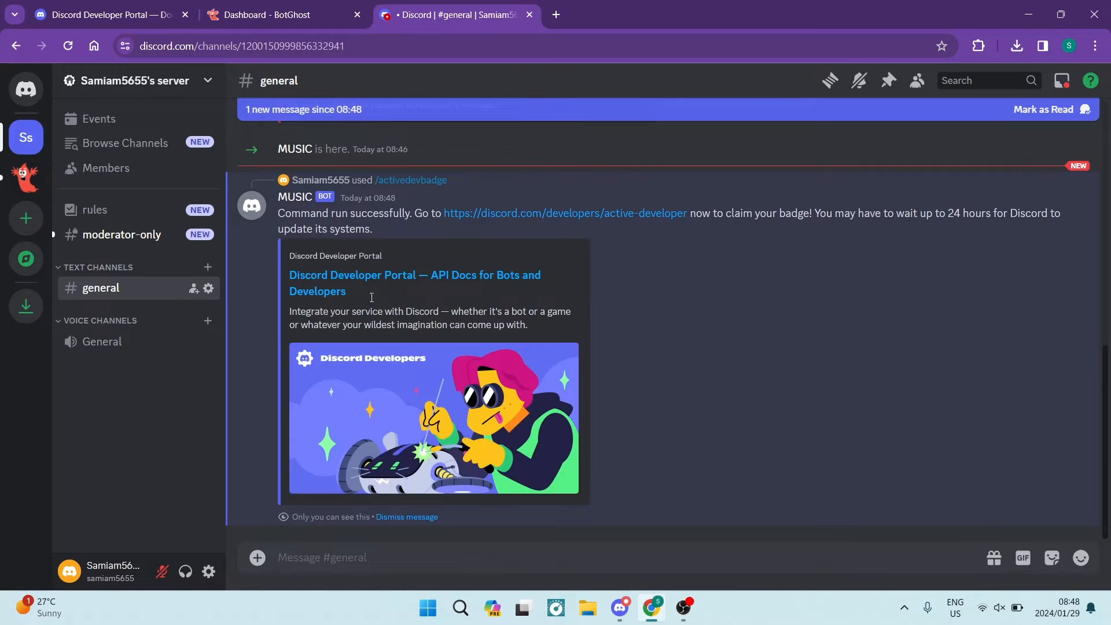